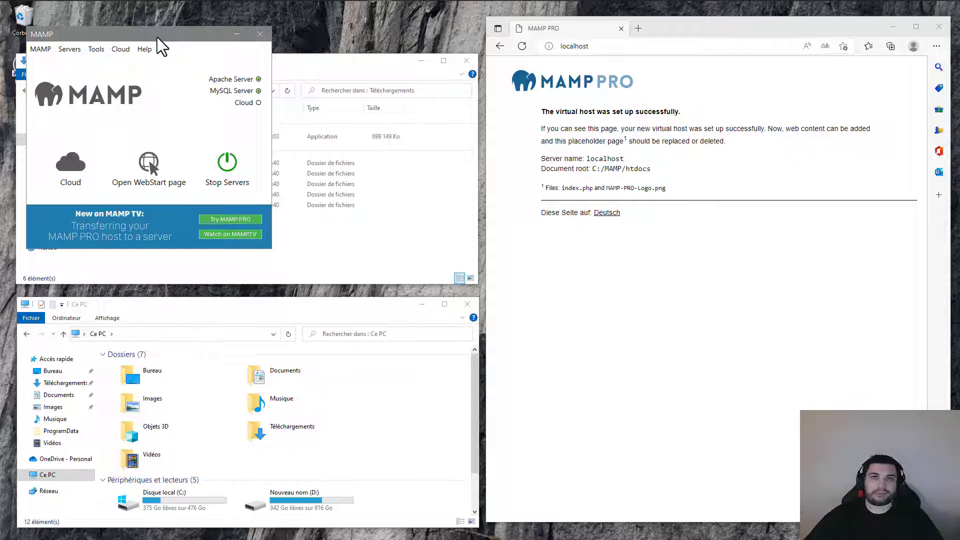
- Change Edge's address from localhost to localhost/phpMyAdmin
click(625, 49)
click(639, 48)
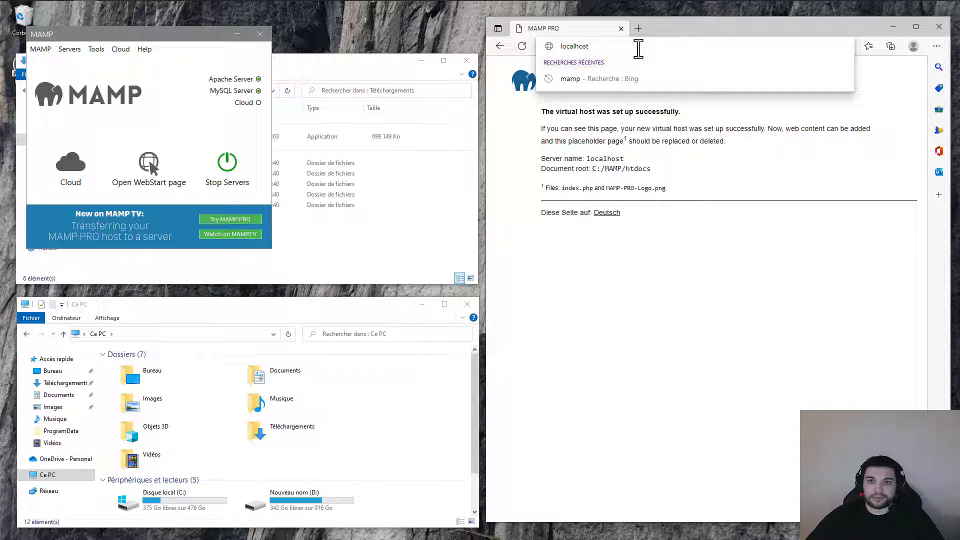
text(/)
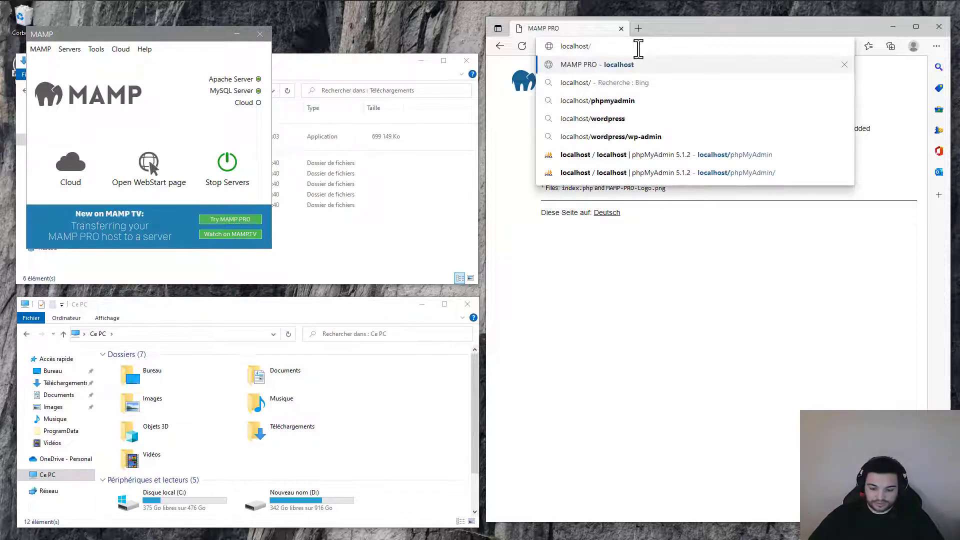
text(phpMy)
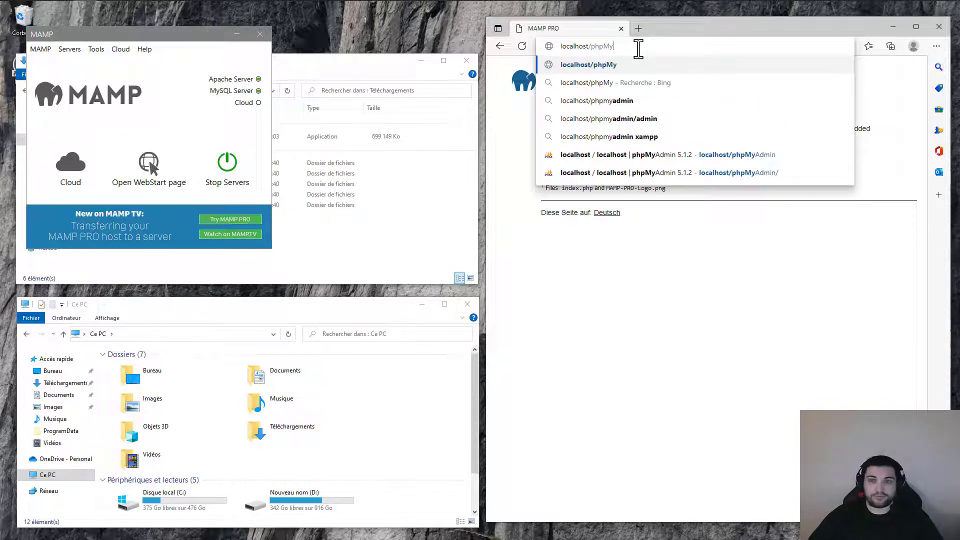
text(Admin)
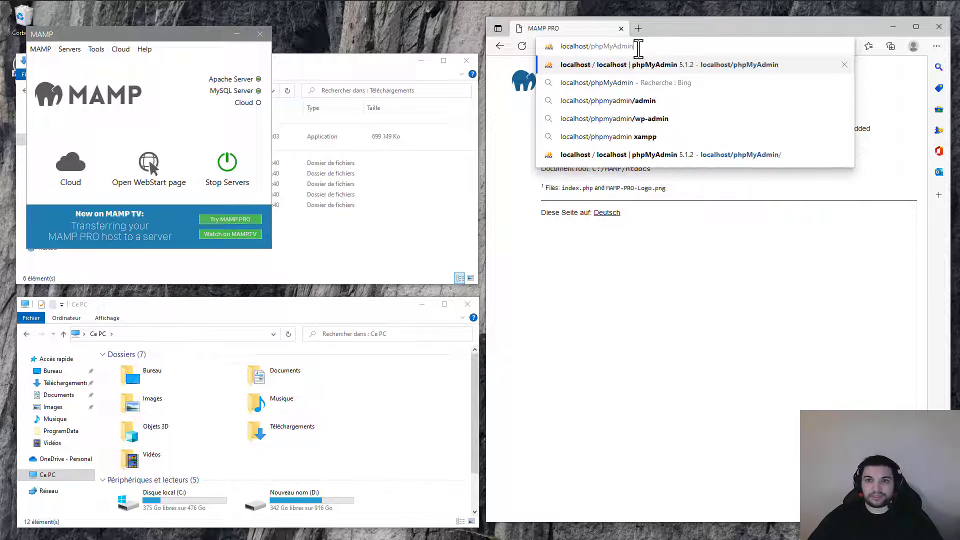
key(Return)
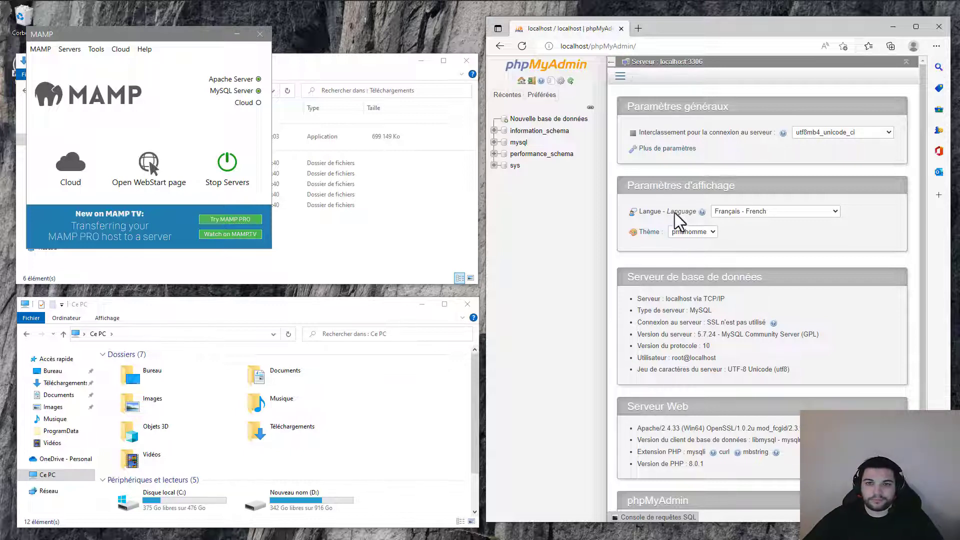
- Start a new phpMyAdmin user account named wordpress and enter its password twice
click(914, 26)
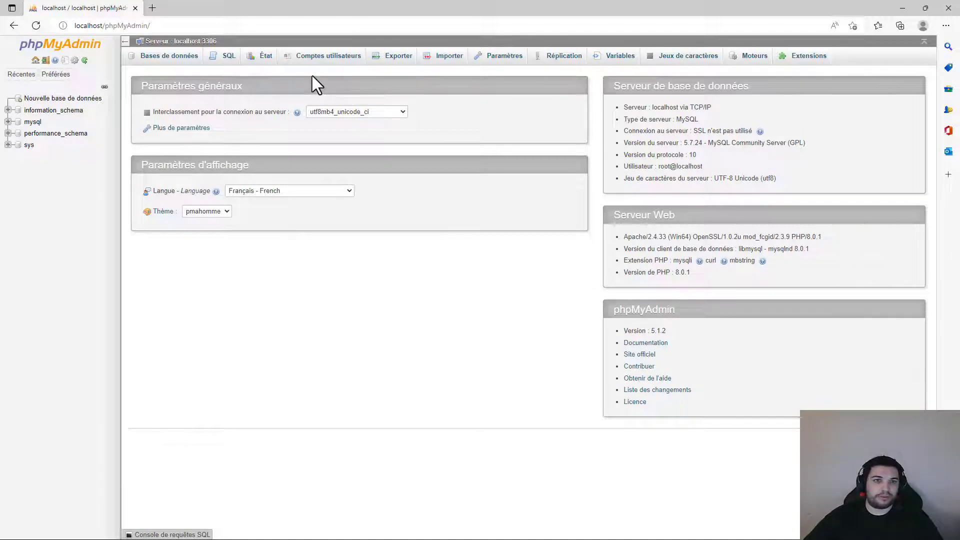
click(330, 60)
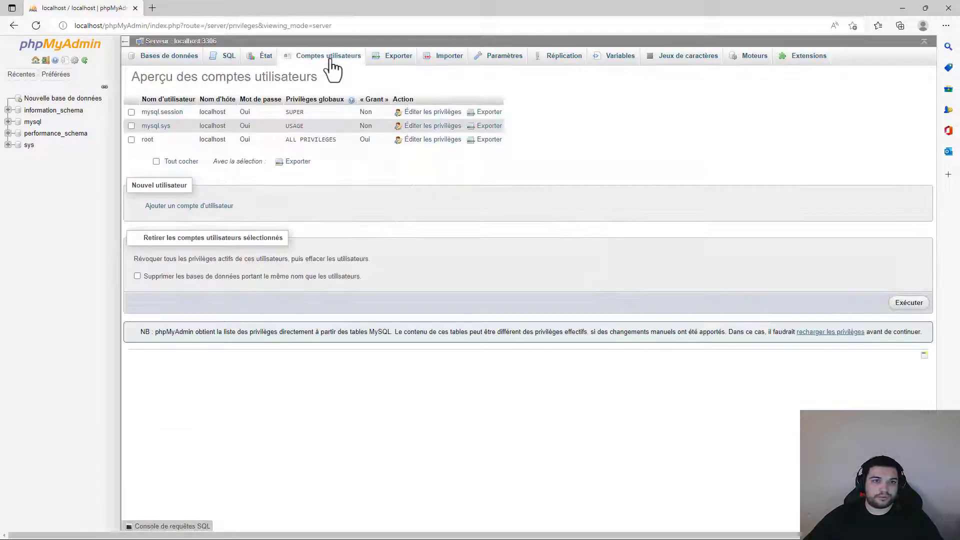
click(183, 210)
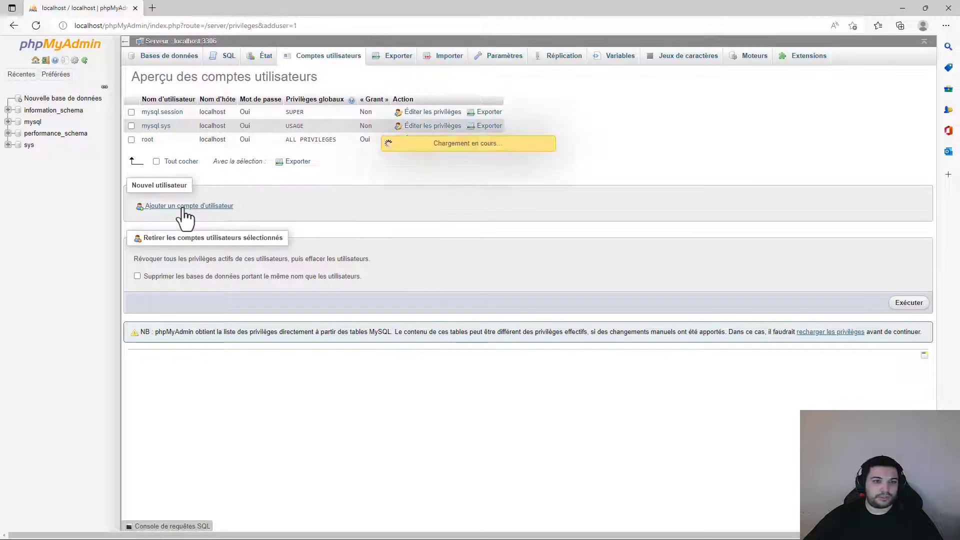
click(300, 129)
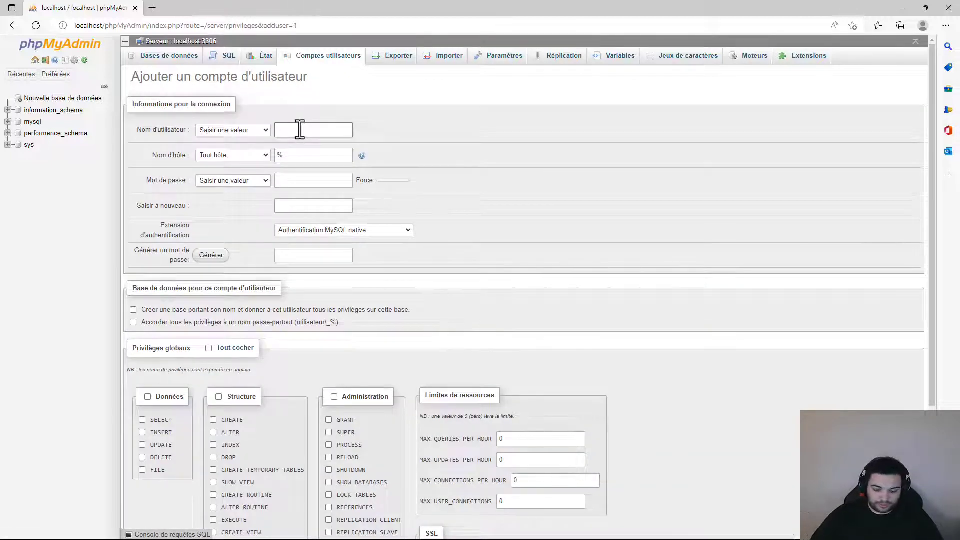
text(wordpress)
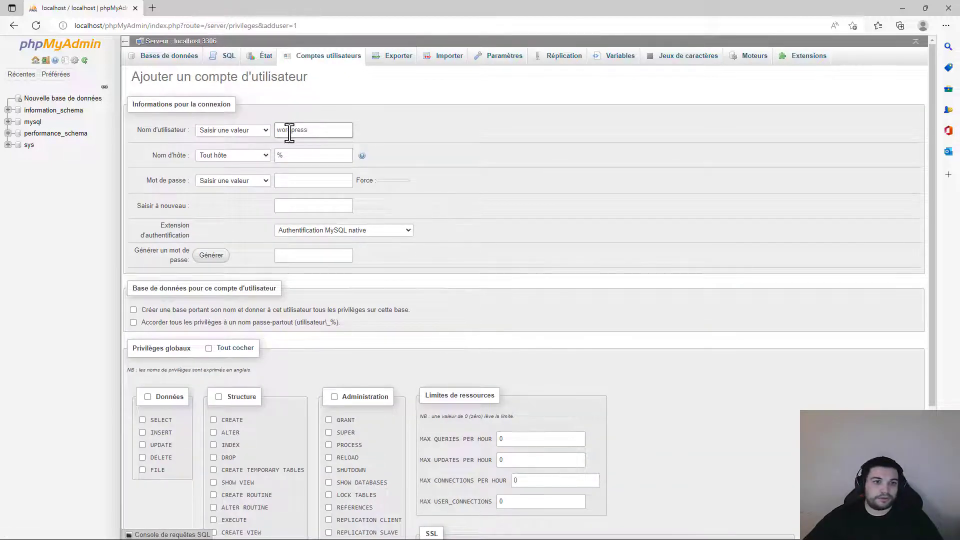
key(Tab)
key(Tab)
click(299, 183)
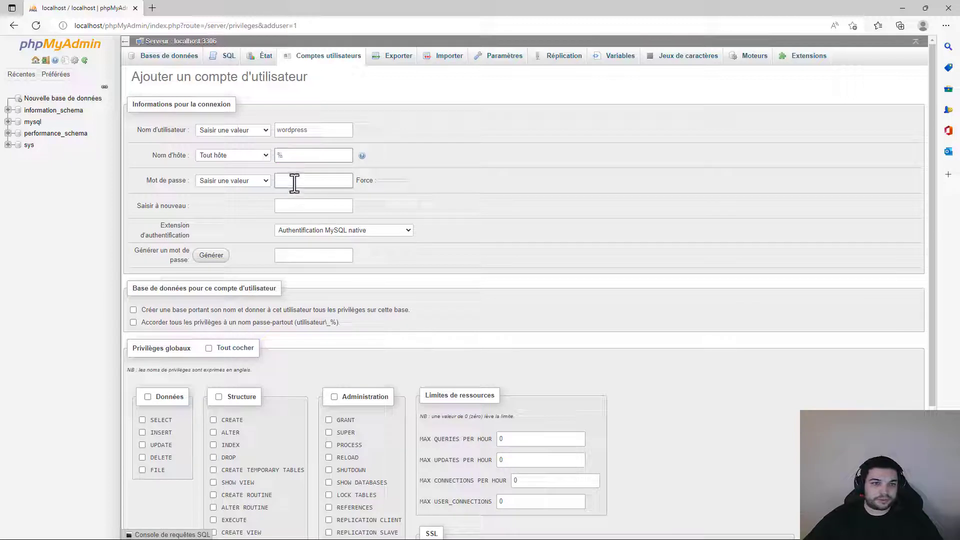
text(••••••)
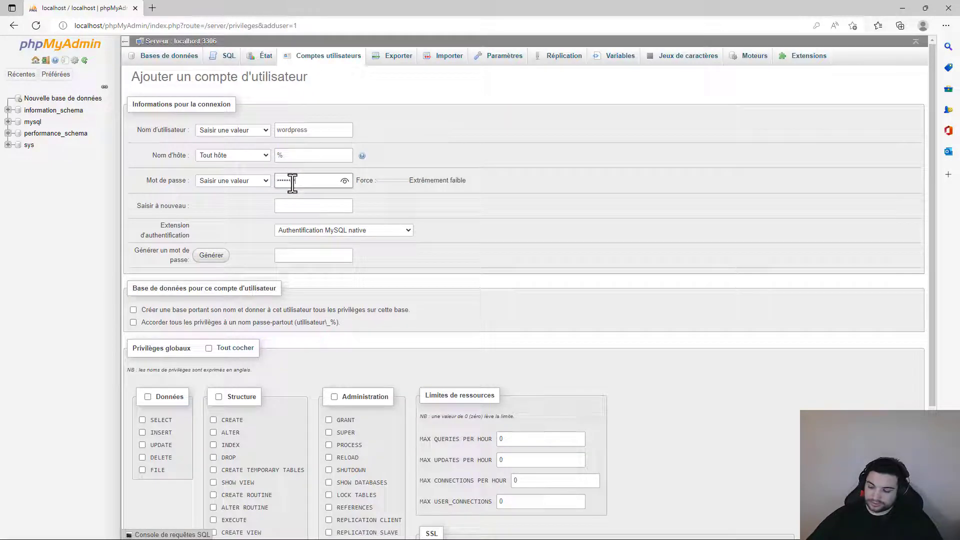
text(•••••)
key(Tab)
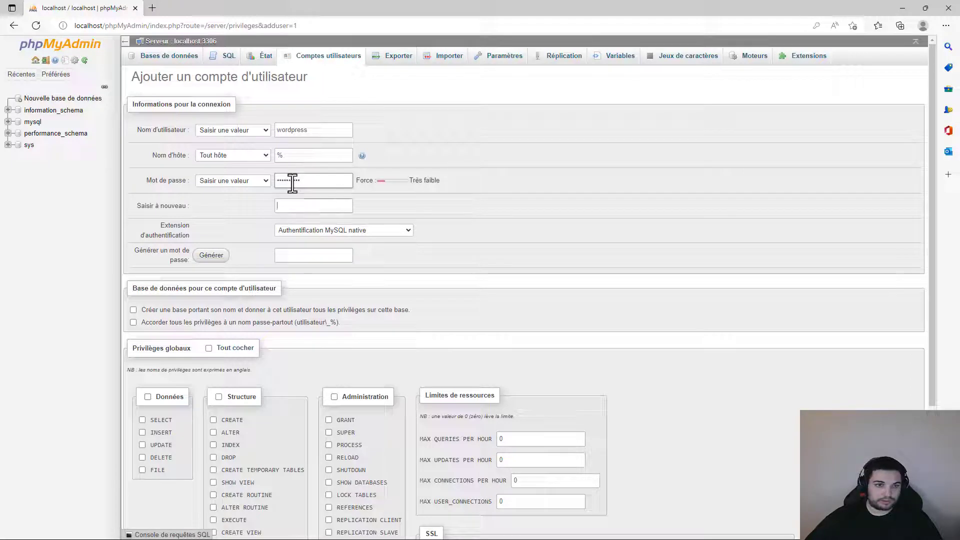
text(••••••)
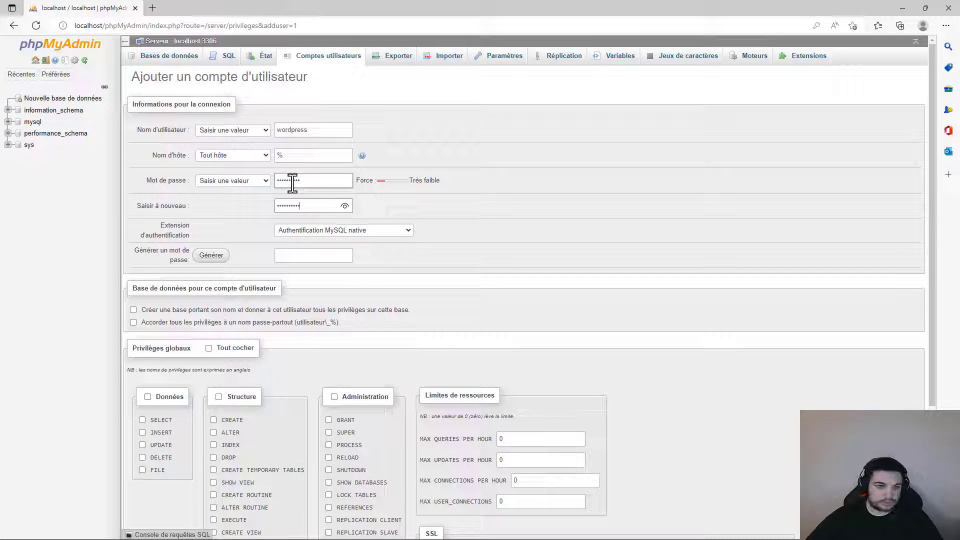
- Grant all global privileges, add a matching wordpress database, and create the account
click(133, 322)
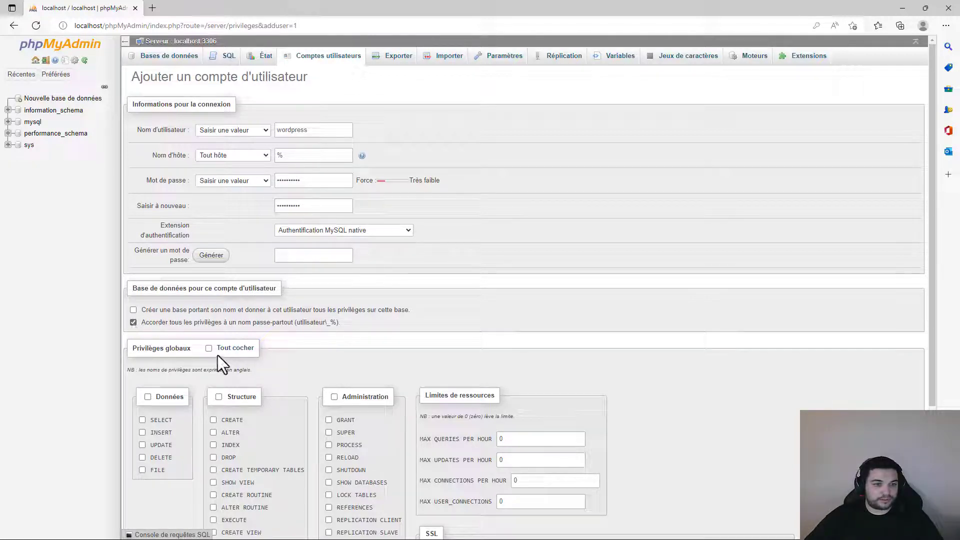
click(226, 349)
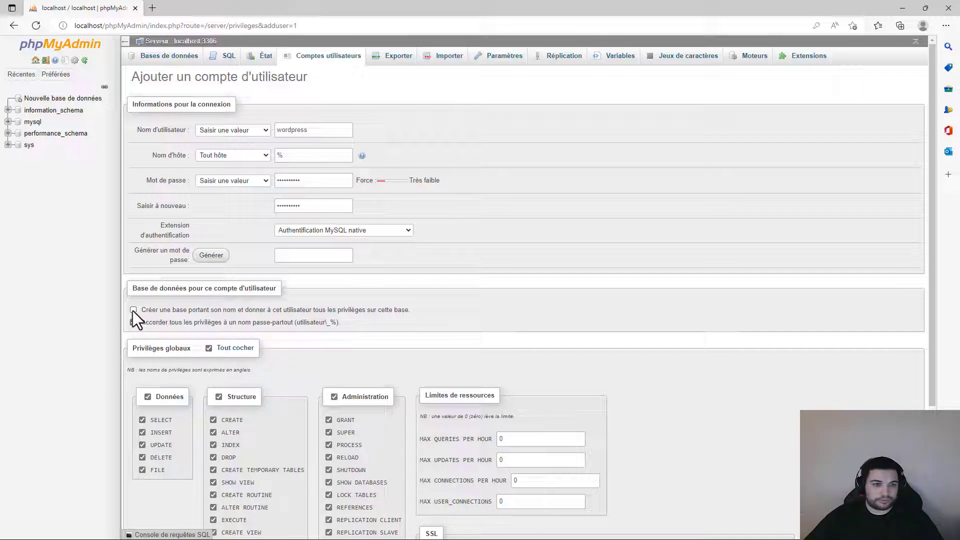
drag(151, 311, 220, 313)
click(270, 314)
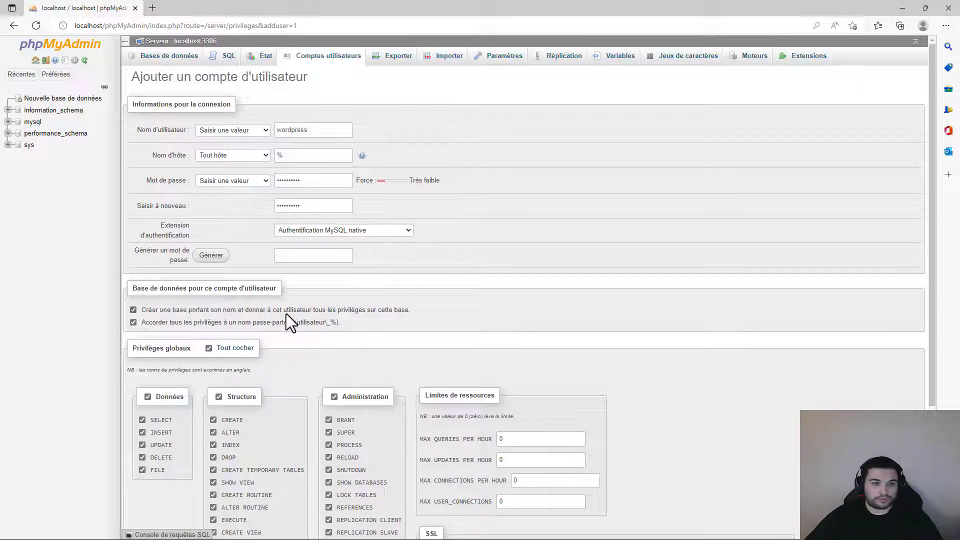
drag(289, 313, 409, 310)
click(407, 311)
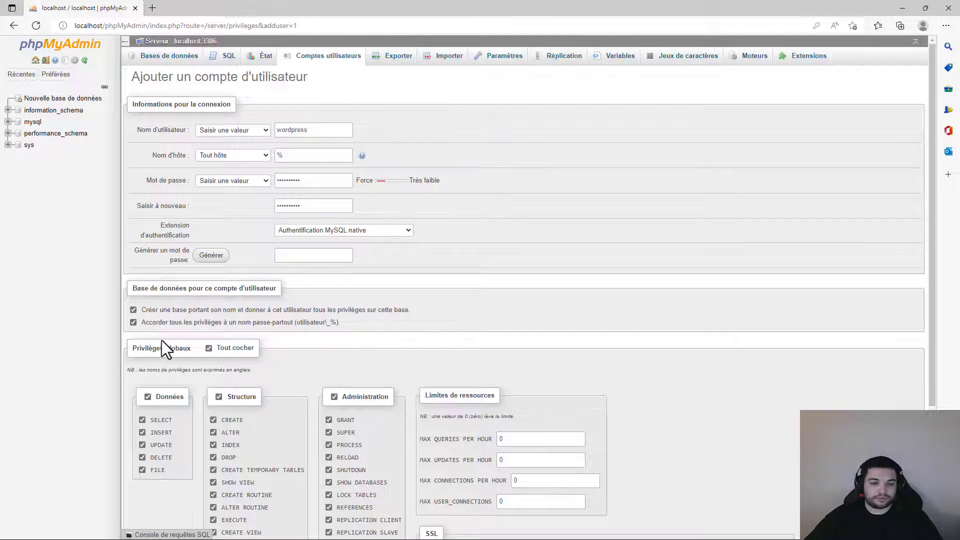
scroll(200, 345, down, 4)
click(147, 501)
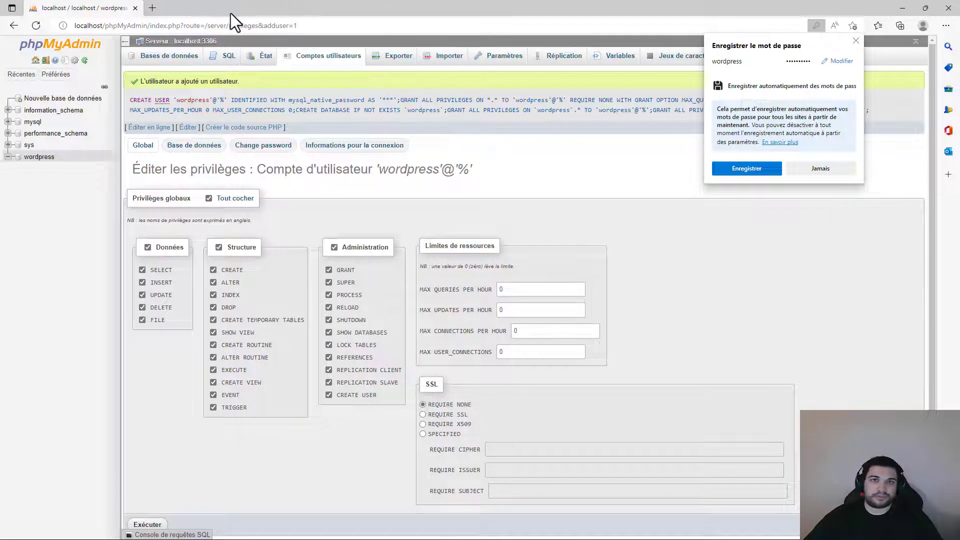
- Search Bing for 'wordpress download' in a new tab
click(153, 8)
text(wordpress downl)
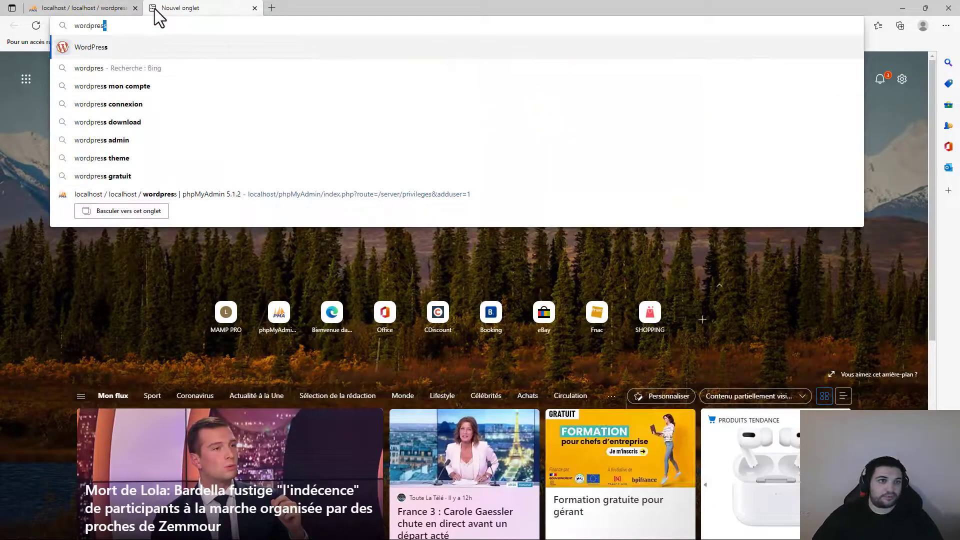
text(oad)
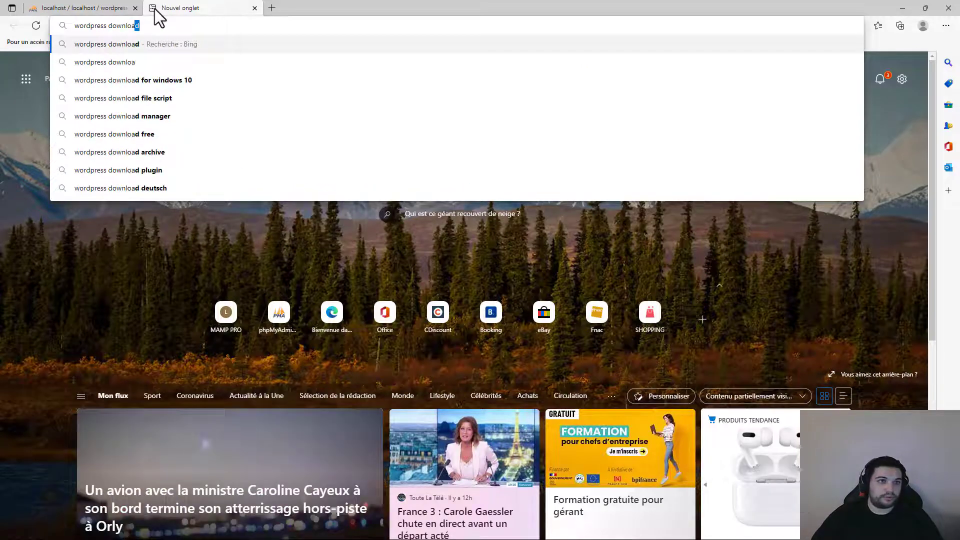
key(Return)
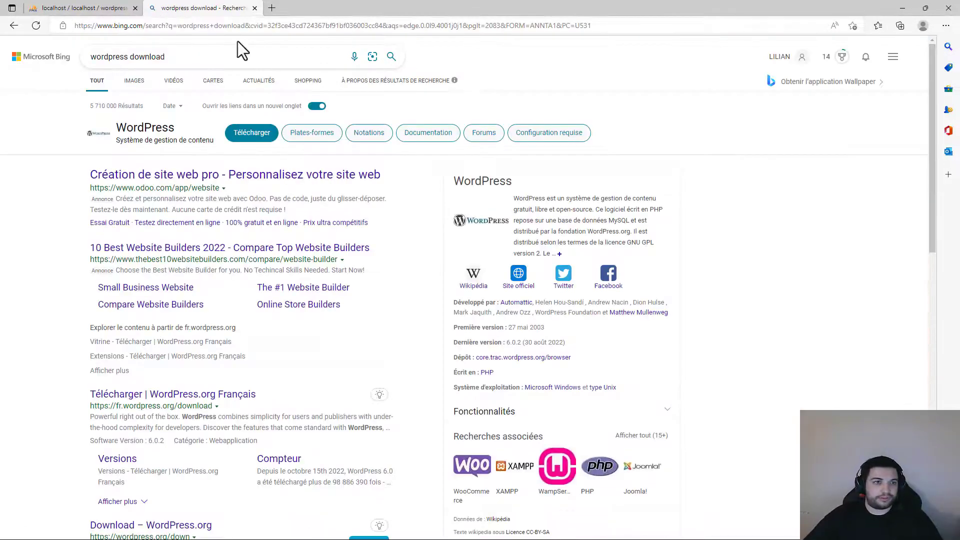
- Download WordPress 6.0.3 from the French page fr.wordpress.org/download
scroll(130, 250, down, 2)
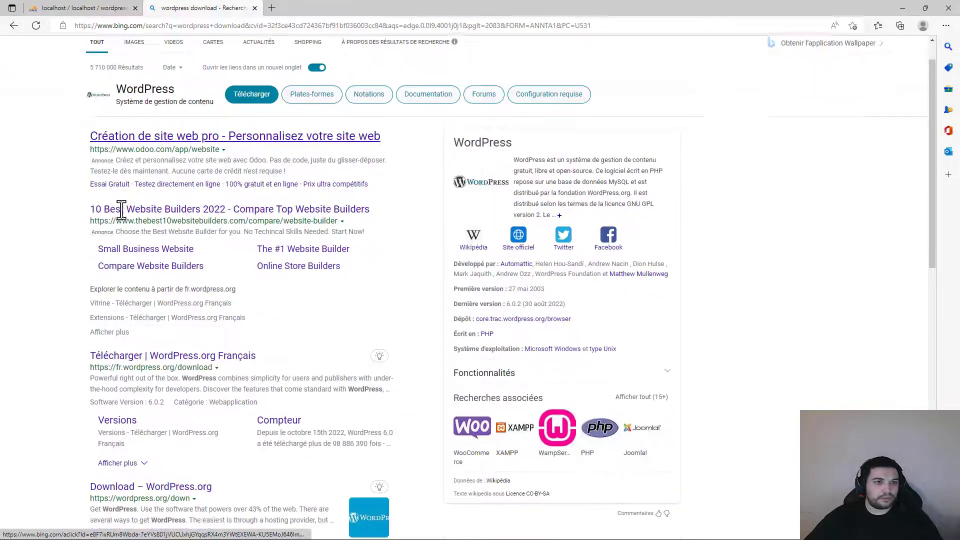
drag(83, 330, 220, 329)
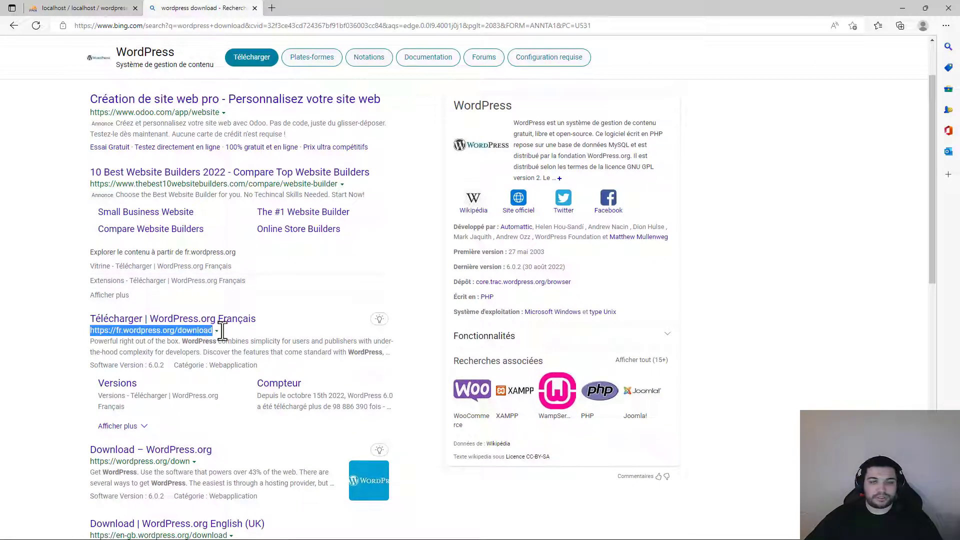
click(240, 320)
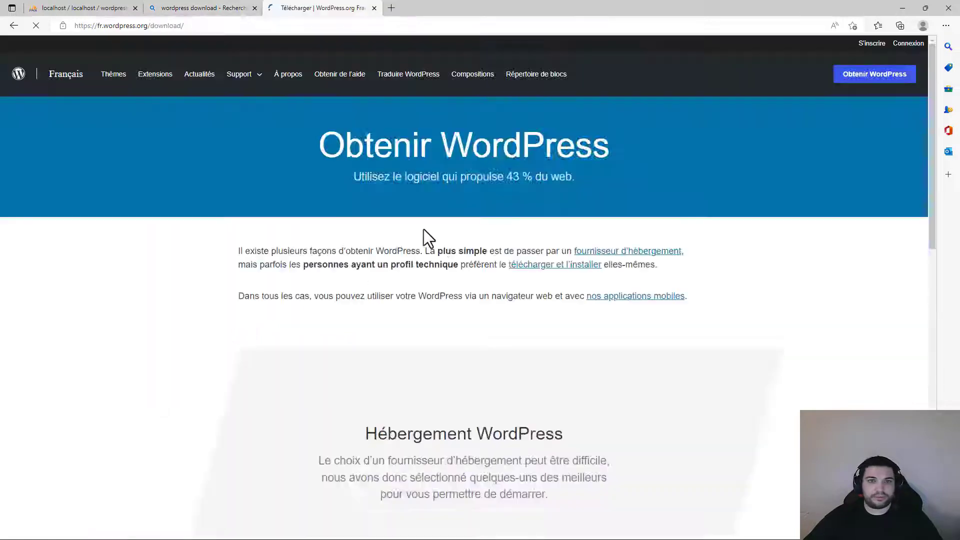
scroll(542, 226, down, 10)
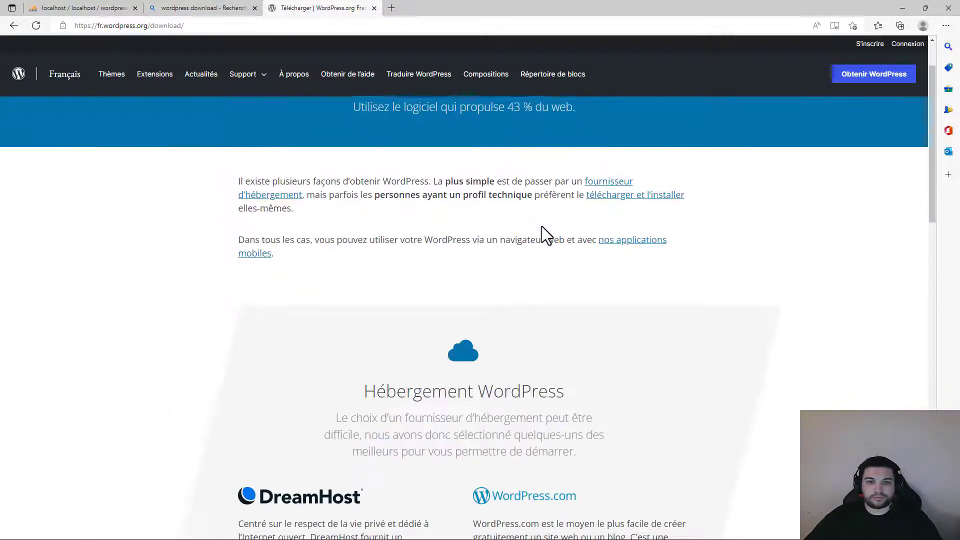
scroll(541, 226, down, 3)
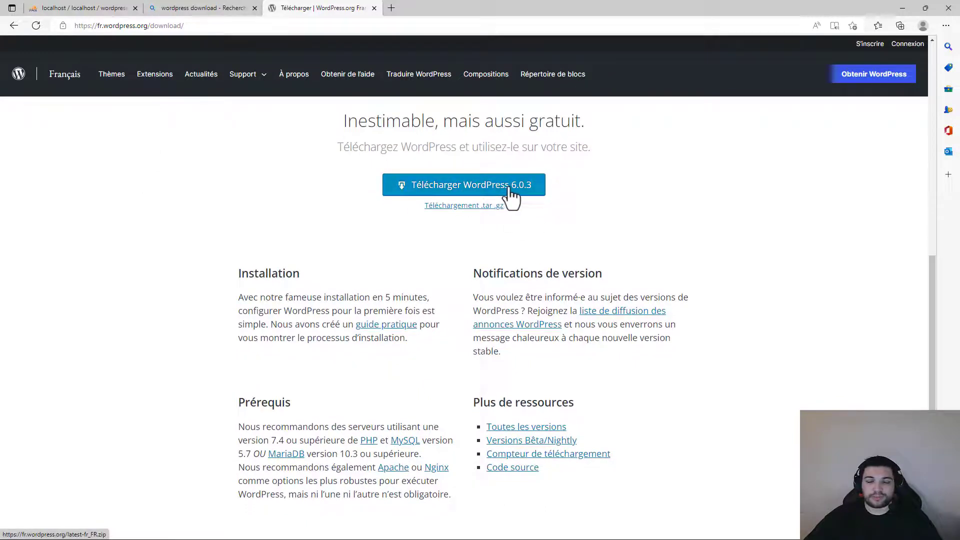
click(511, 194)
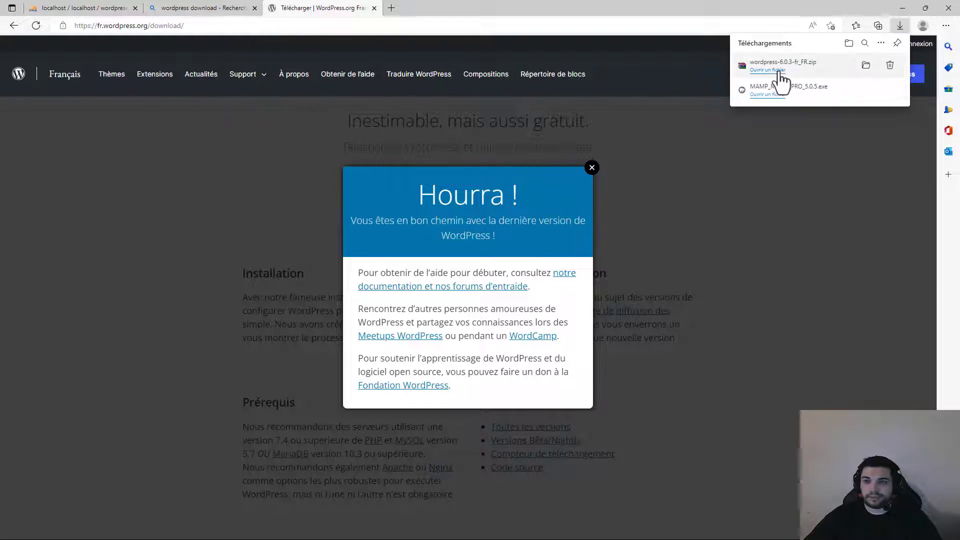
- Open wordpress-6.0.3-fr_FR.zip in File Explorer and show its wordpress folder's 19 items
click(778, 71)
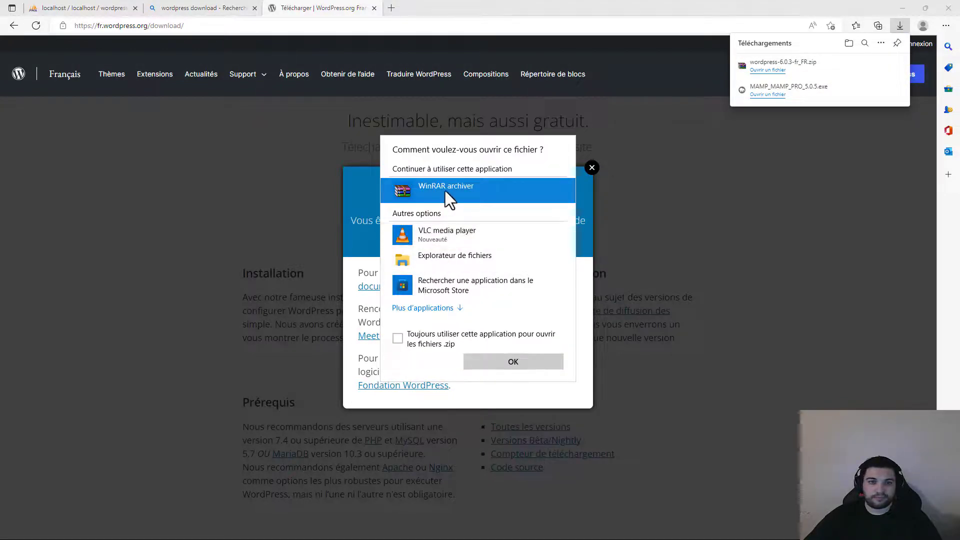
click(426, 261)
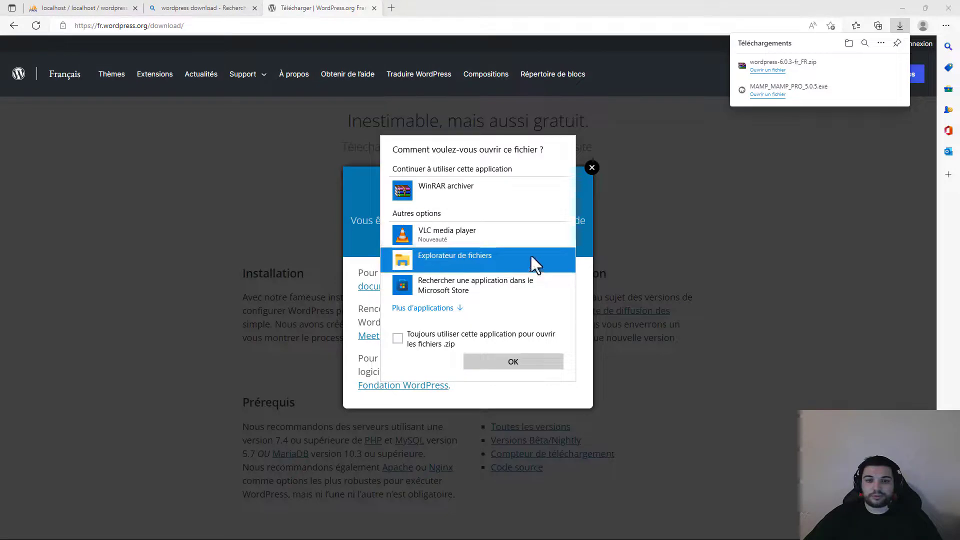
click(510, 364)
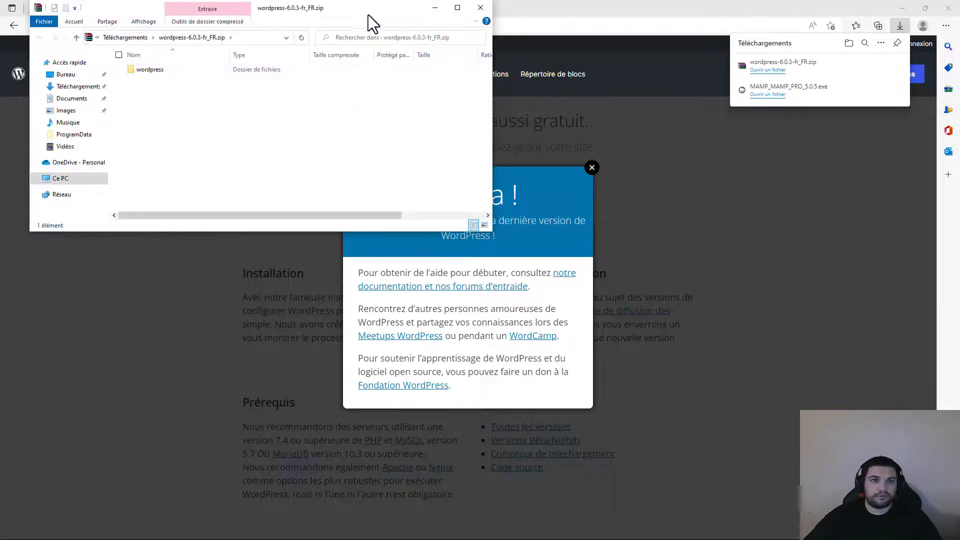
drag(352, 6, 364, 127)
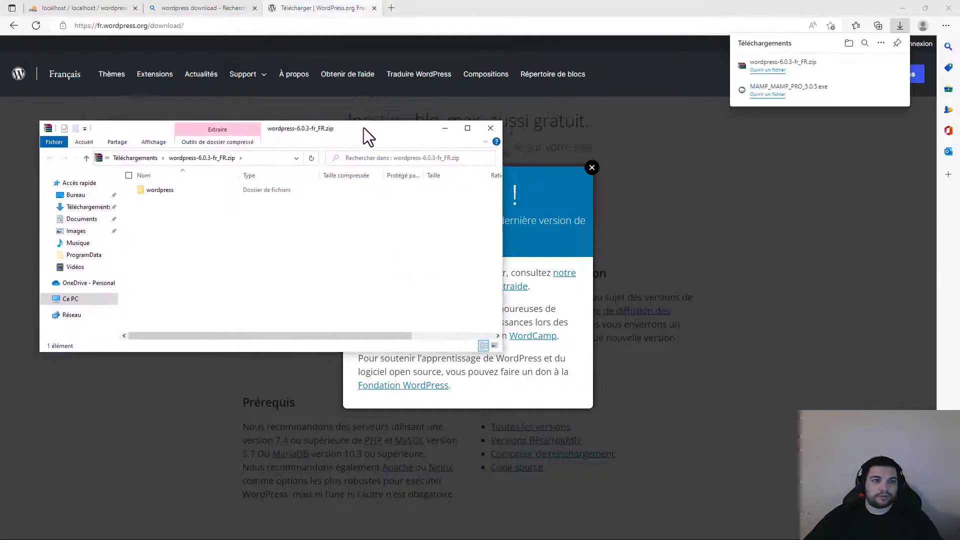
double_click(161, 191)
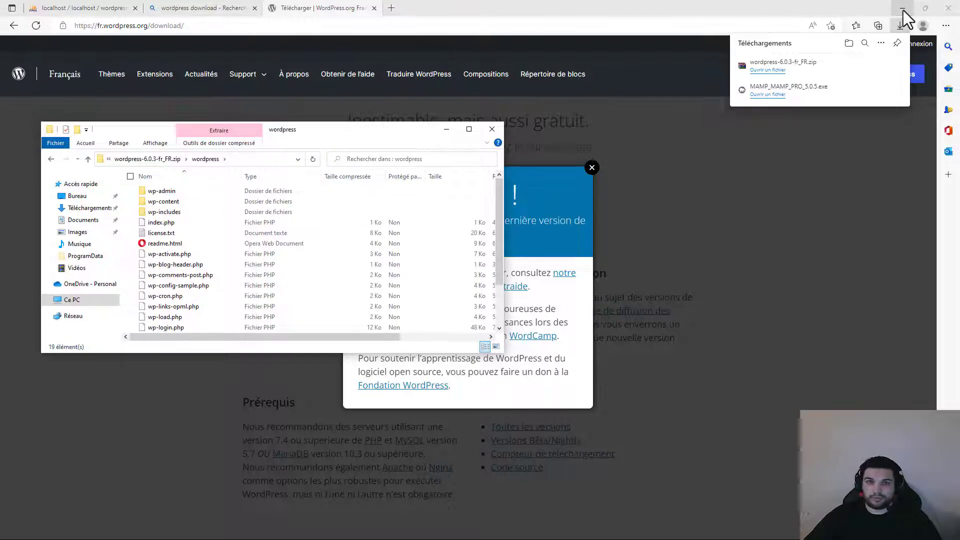
click(903, 8)
drag(325, 136, 777, 68)
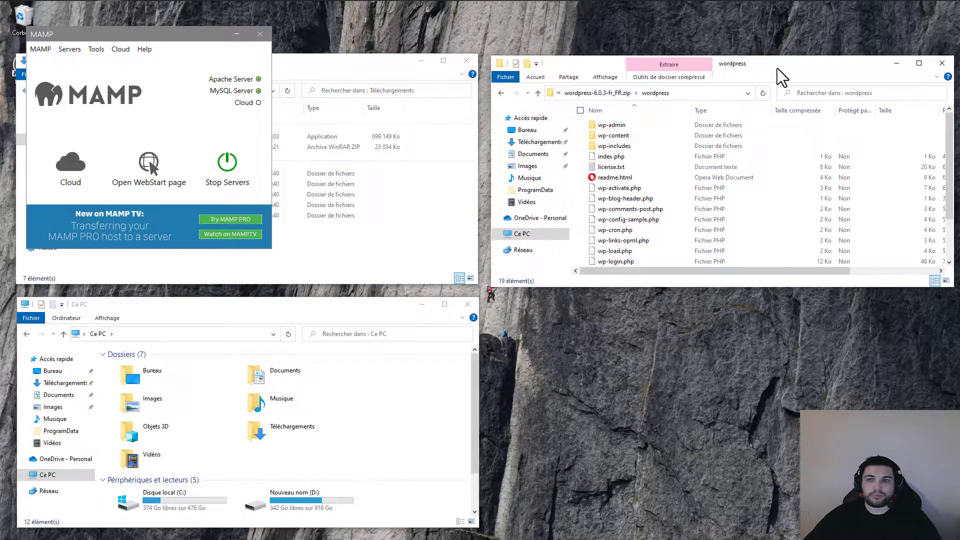
- Close the extra Explorer windows and open a fresh File Explorer window
click(343, 61)
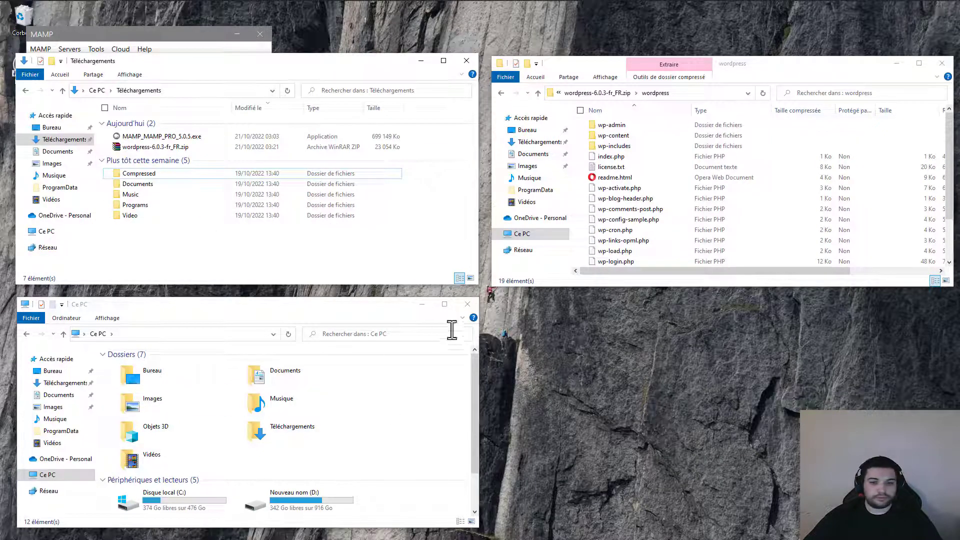
click(467, 304)
click(466, 60)
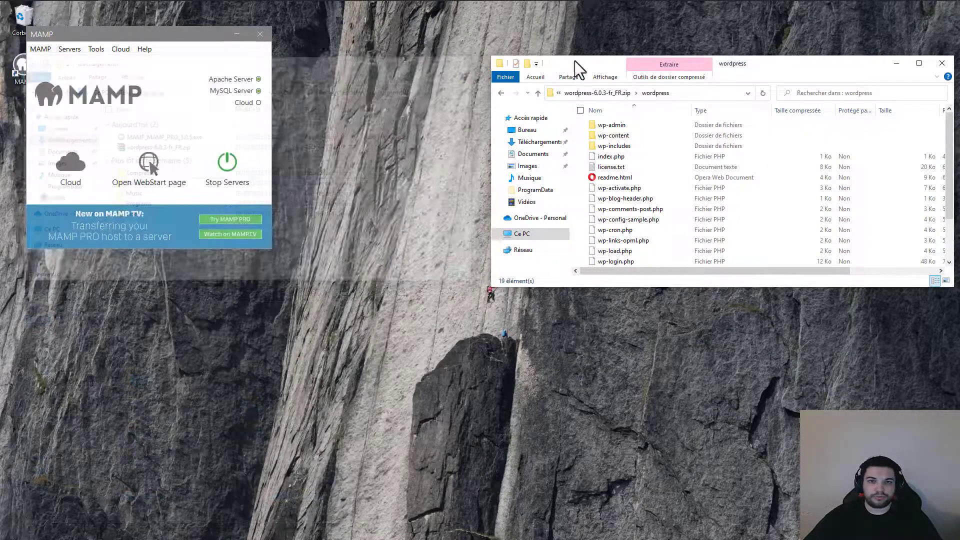
drag(575, 61, 487, 56)
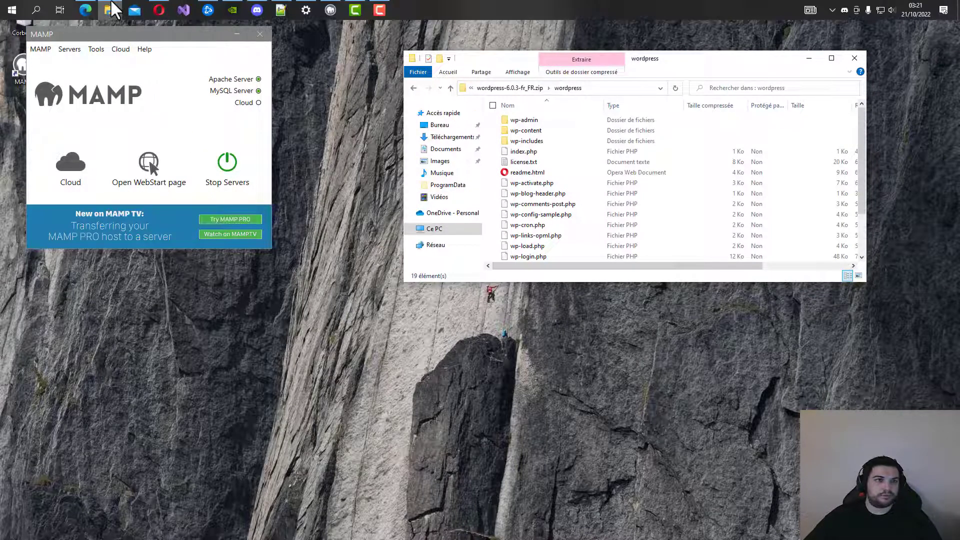
mouse_move(111, 10)
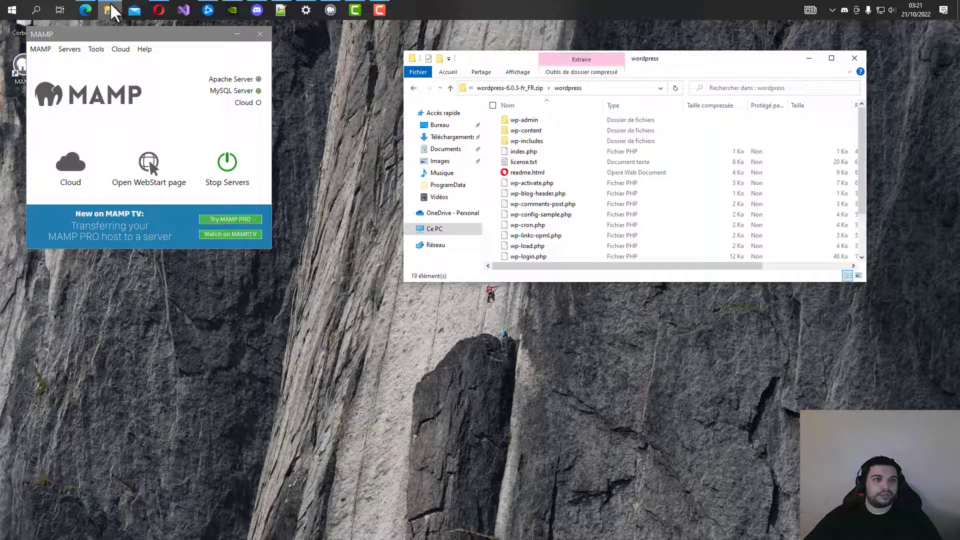
right_click(107, 8)
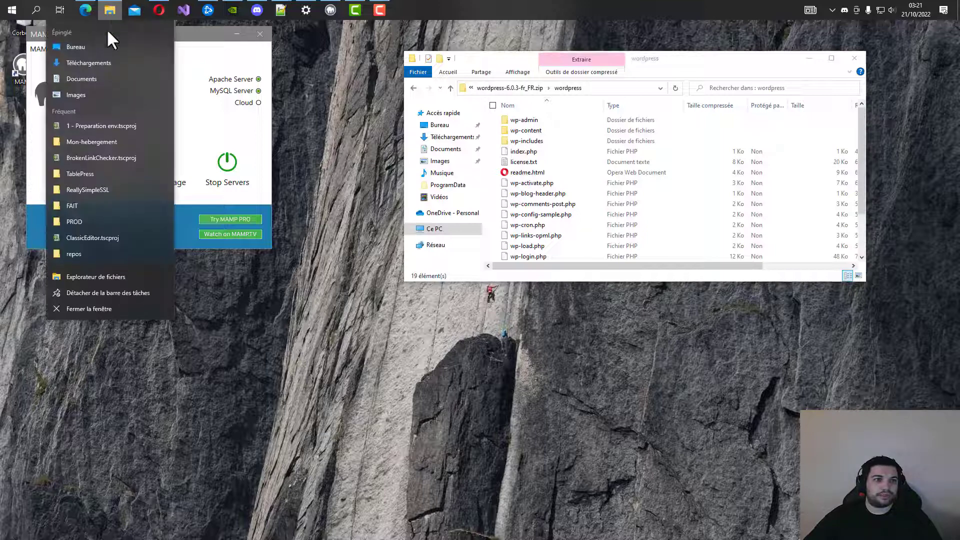
click(75, 281)
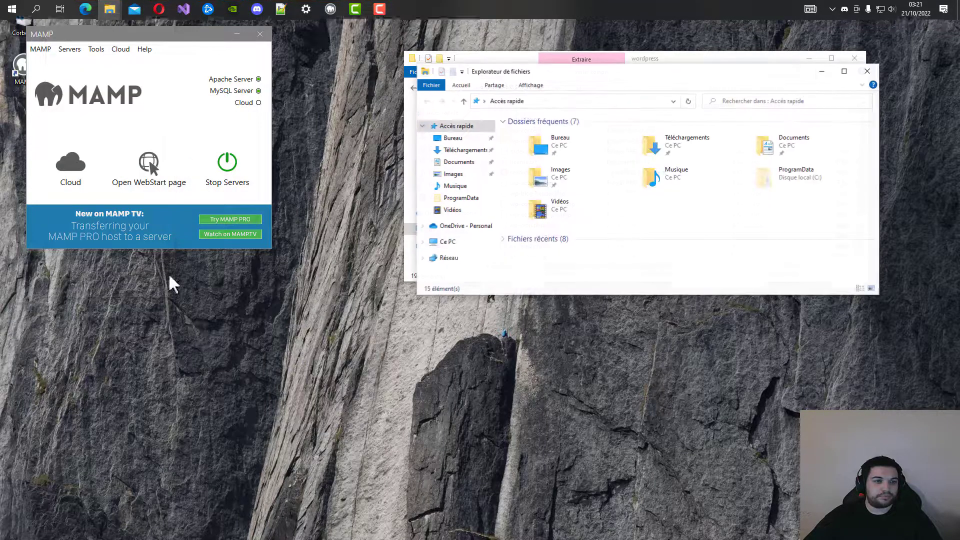
drag(632, 71, 254, 298)
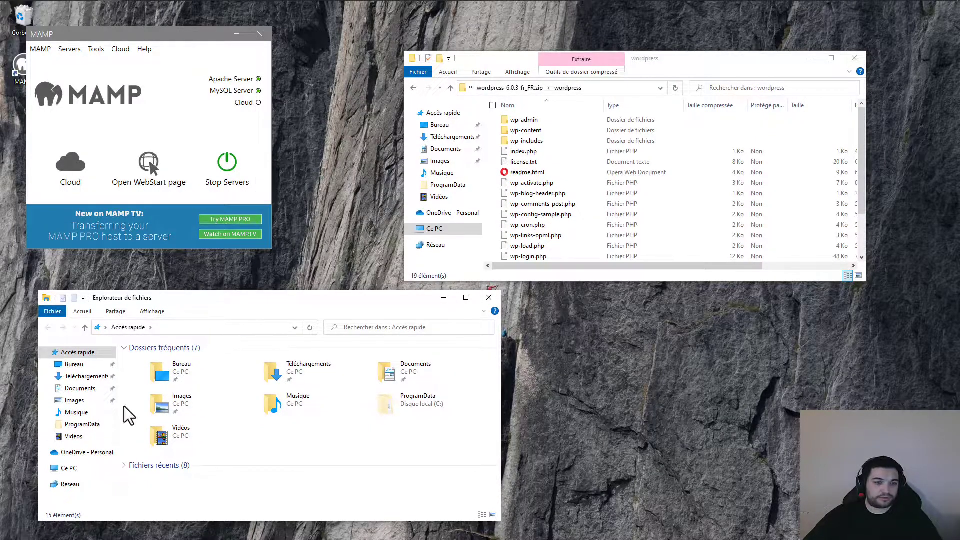
- Delete index.php and MAMP-PRO-Logo.png from C:\MAMP\htdocs
click(73, 466)
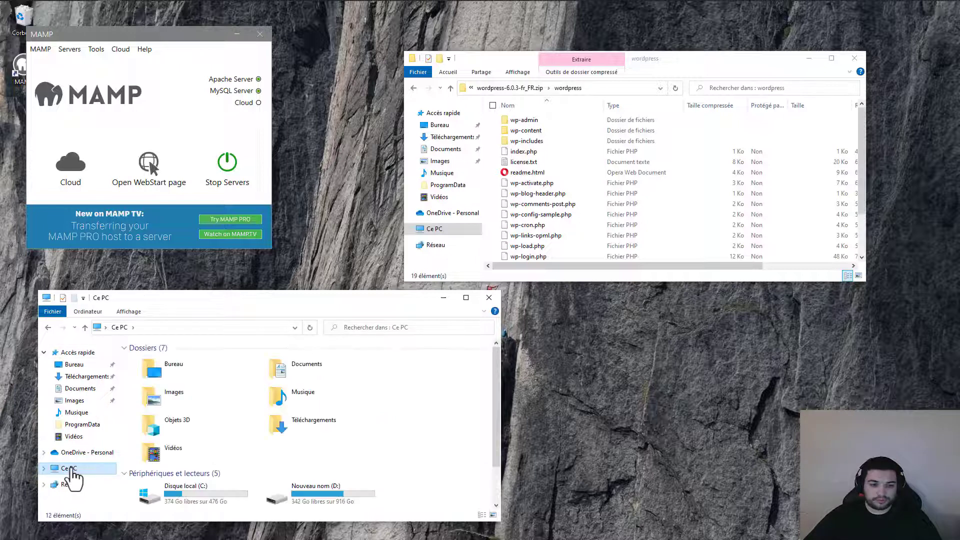
click(189, 491)
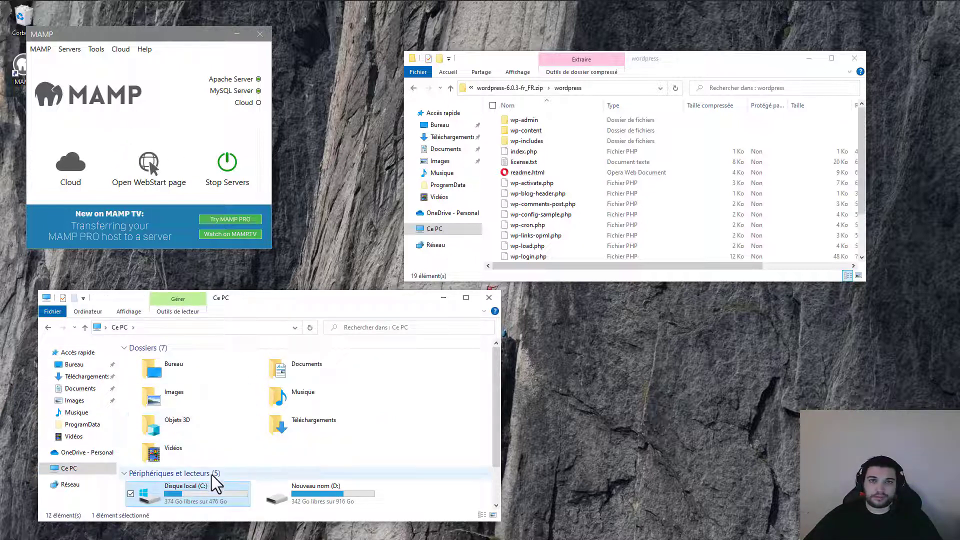
double_click(203, 488)
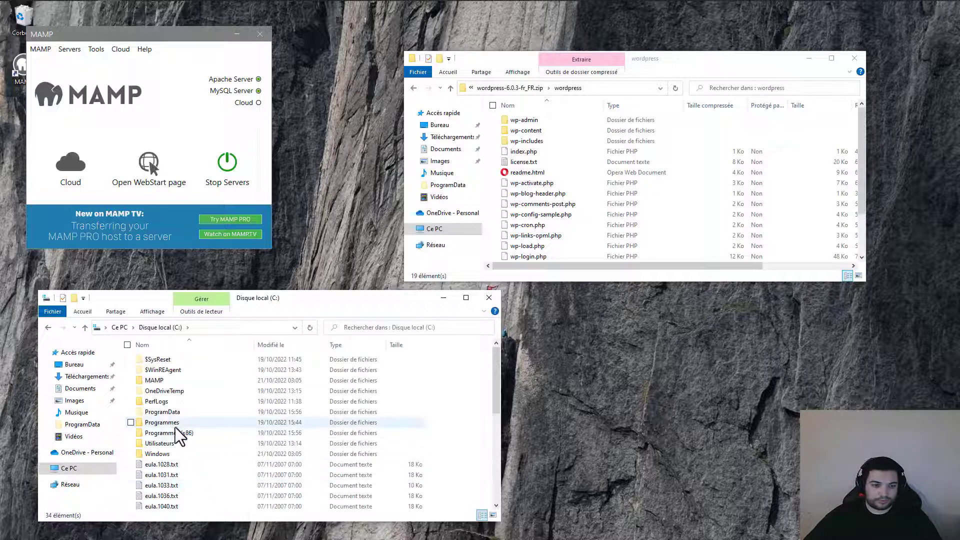
double_click(173, 379)
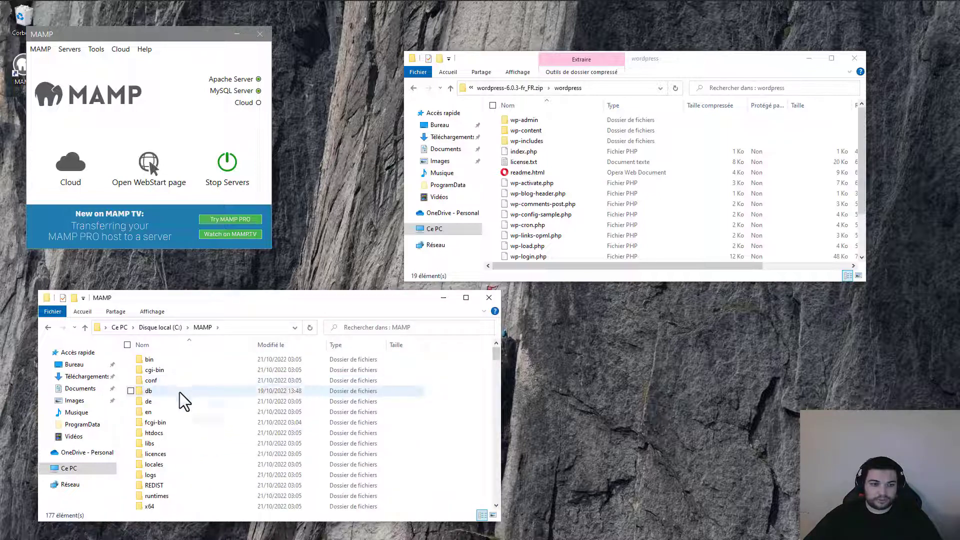
click(183, 433)
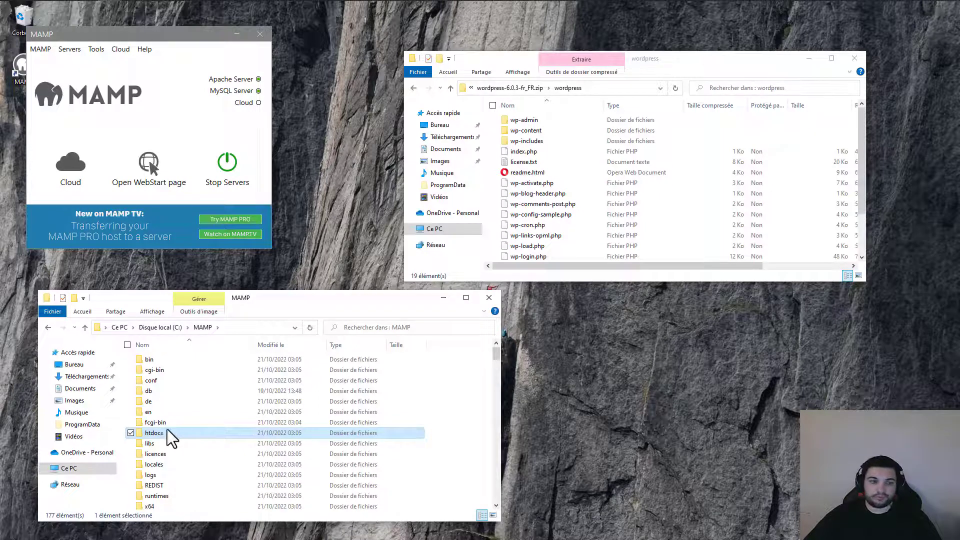
double_click(169, 434)
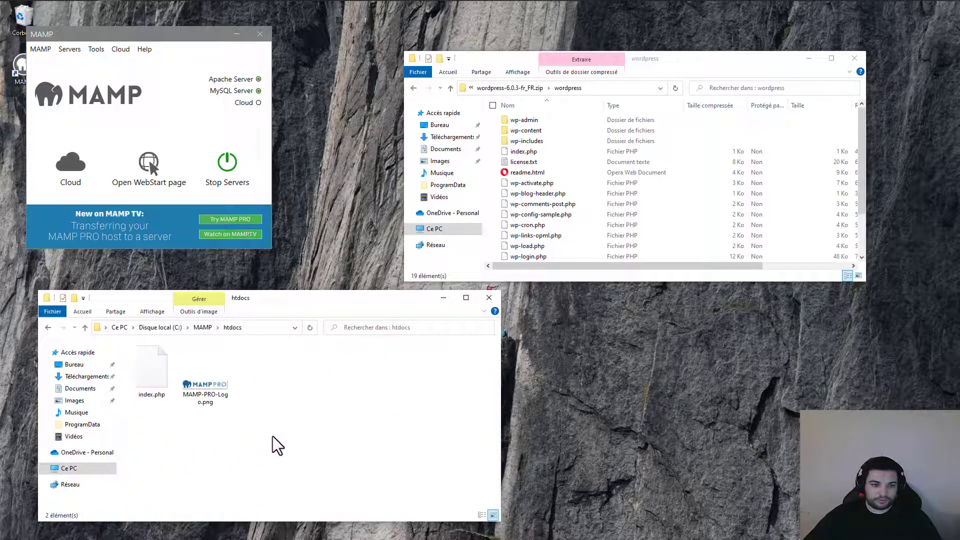
drag(306, 428, 164, 364)
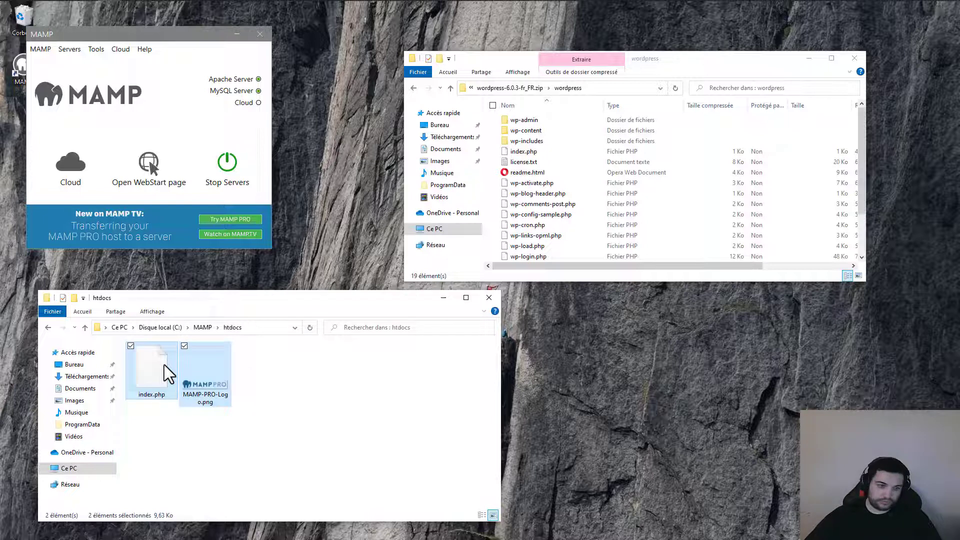
key(Delete)
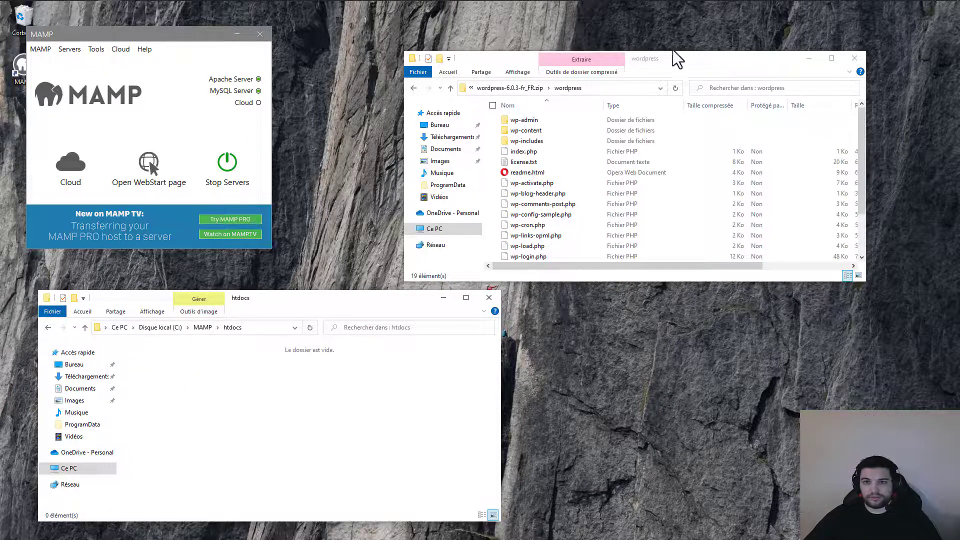
drag(689, 63, 754, 46)
drag(642, 265, 643, 443)
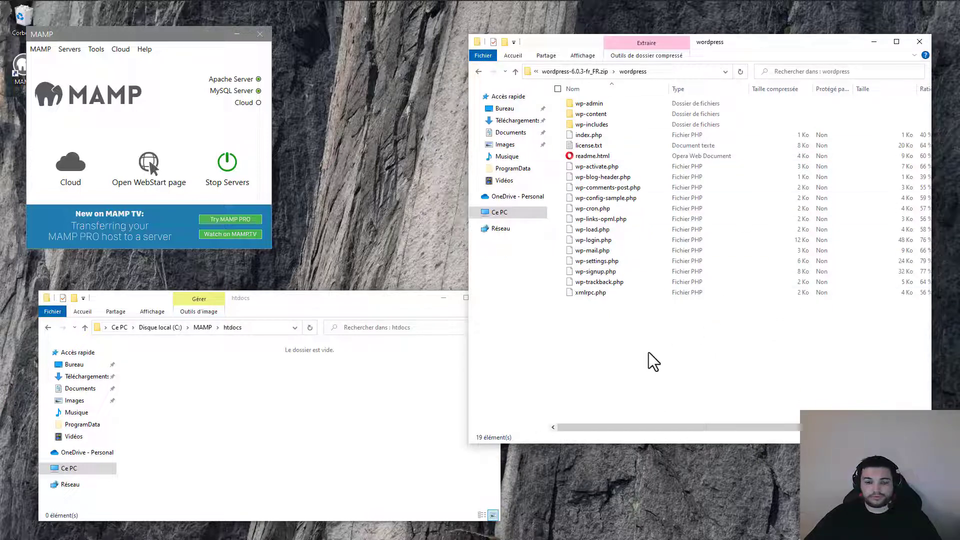
- Select all 19 files in the zip's wordpress folder
key(ctrl+a)
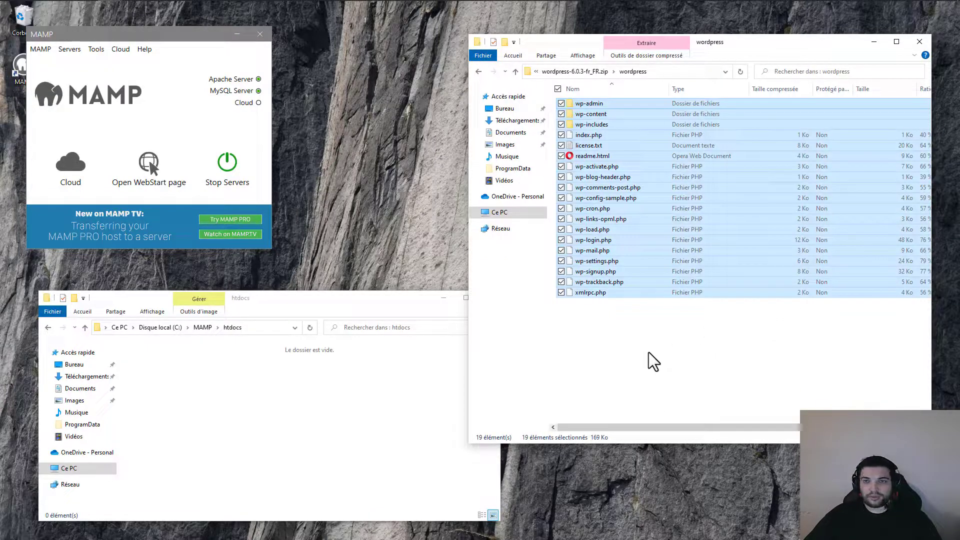
click(671, 338)
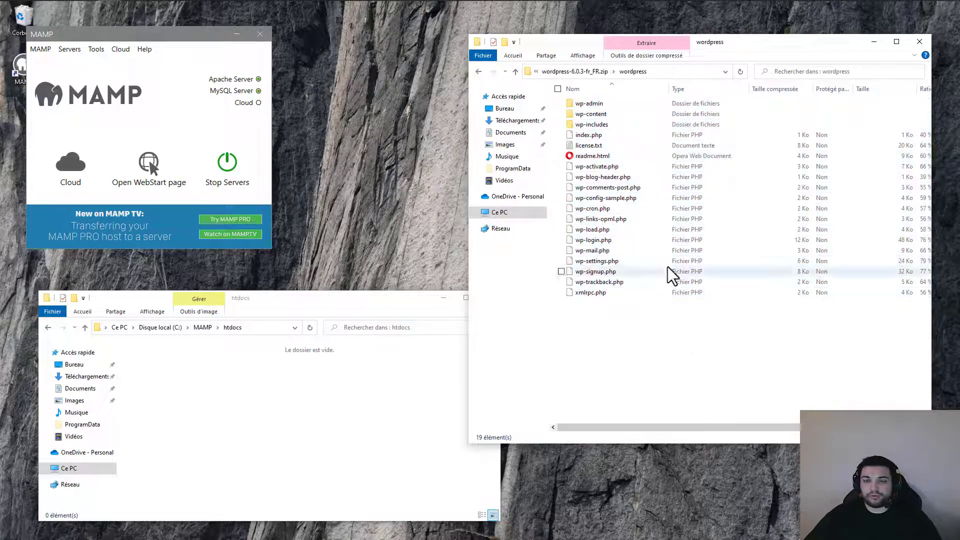
click(558, 89)
click(558, 89)
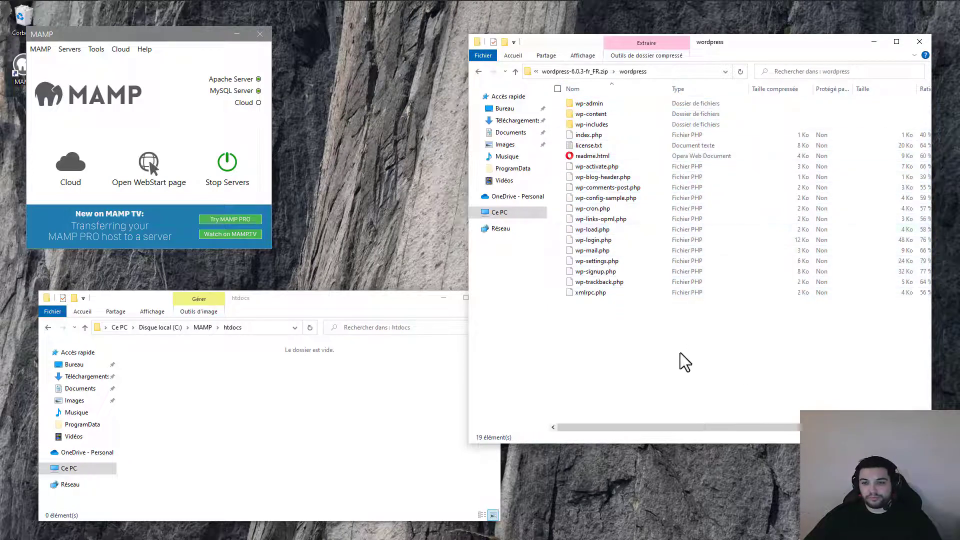
drag(673, 348, 574, 104)
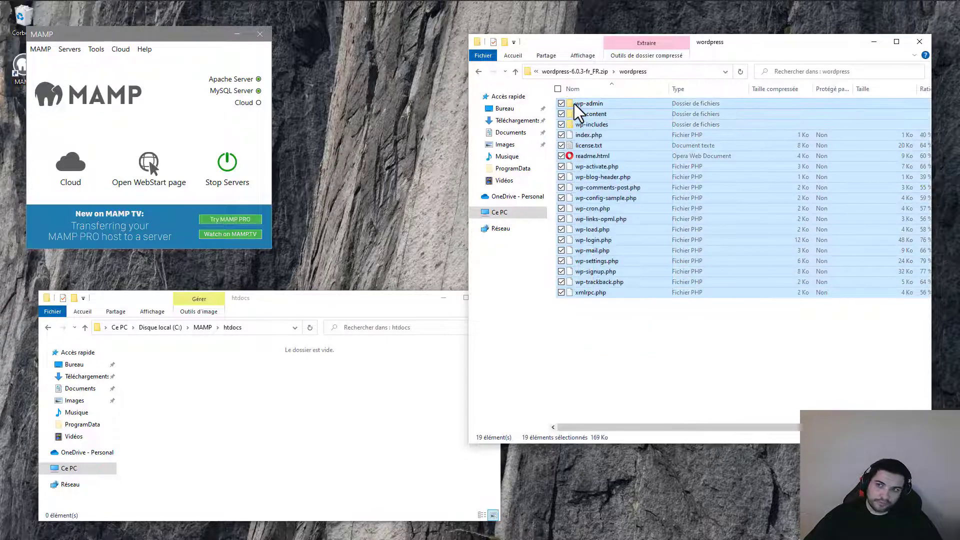
drag(661, 134, 635, 161)
drag(668, 342, 579, 101)
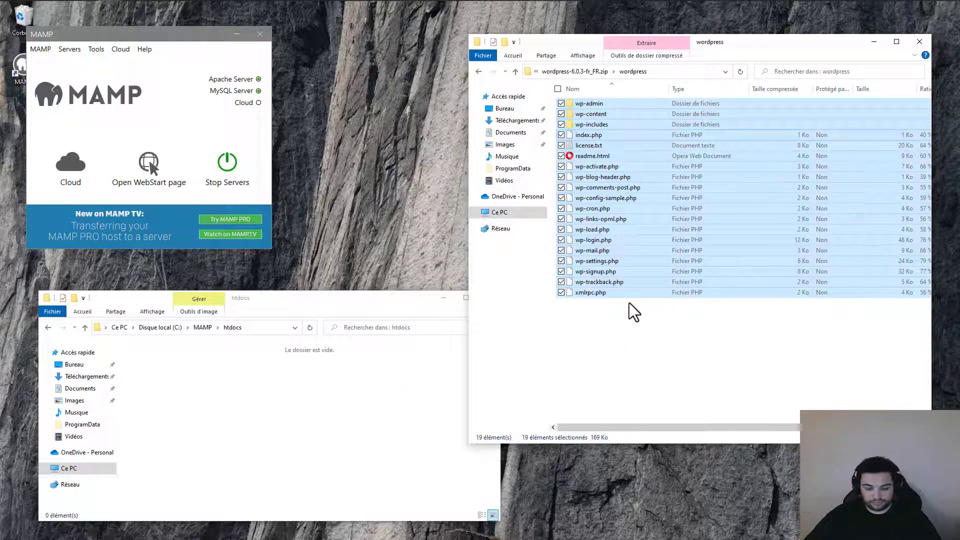
- Paste the WordPress files into C:\MAMP\htdocs and enlarge the window to show all 19
click(285, 412)
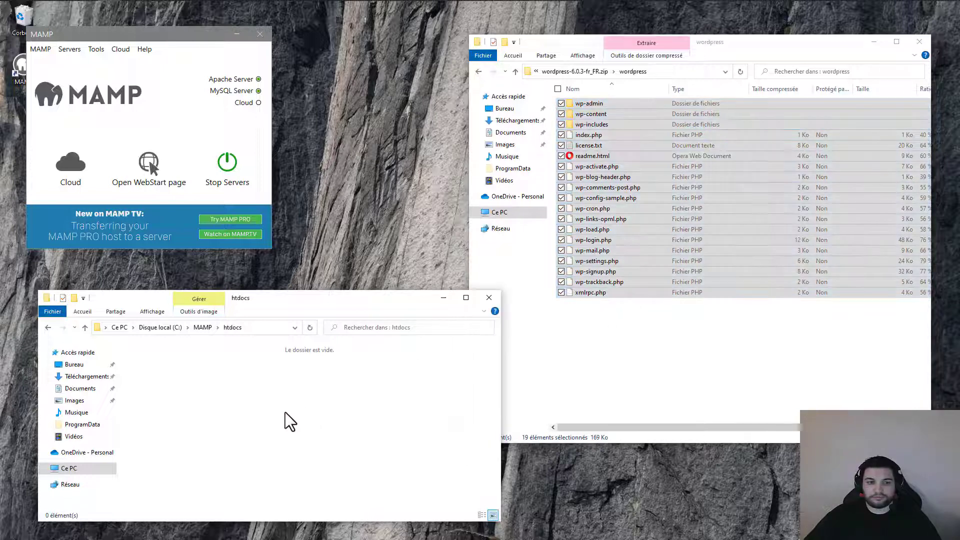
right_click(230, 403)
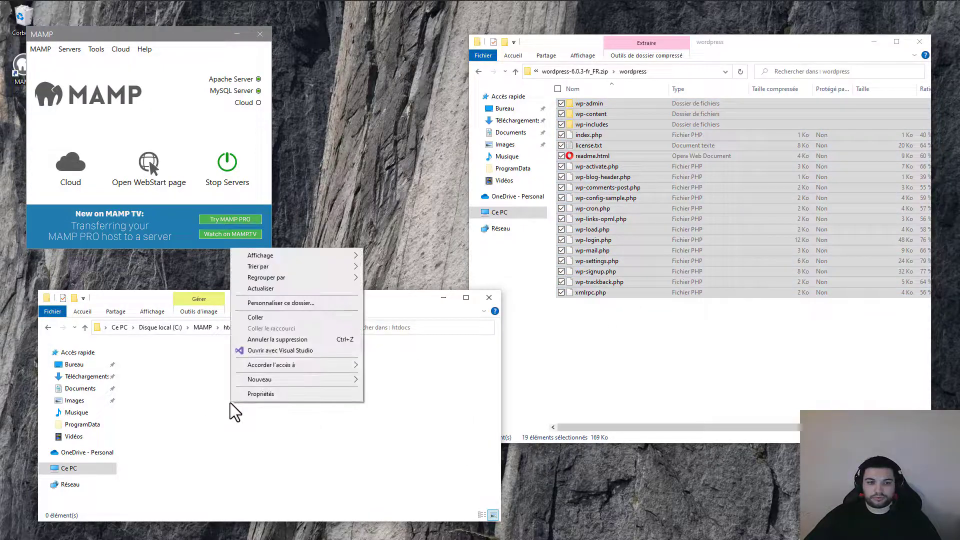
click(277, 317)
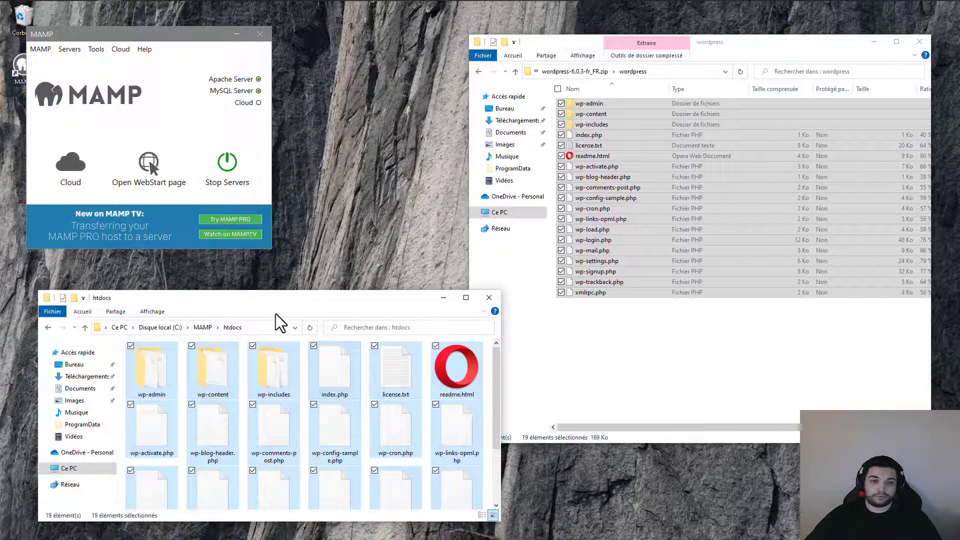
drag(280, 298, 385, 193)
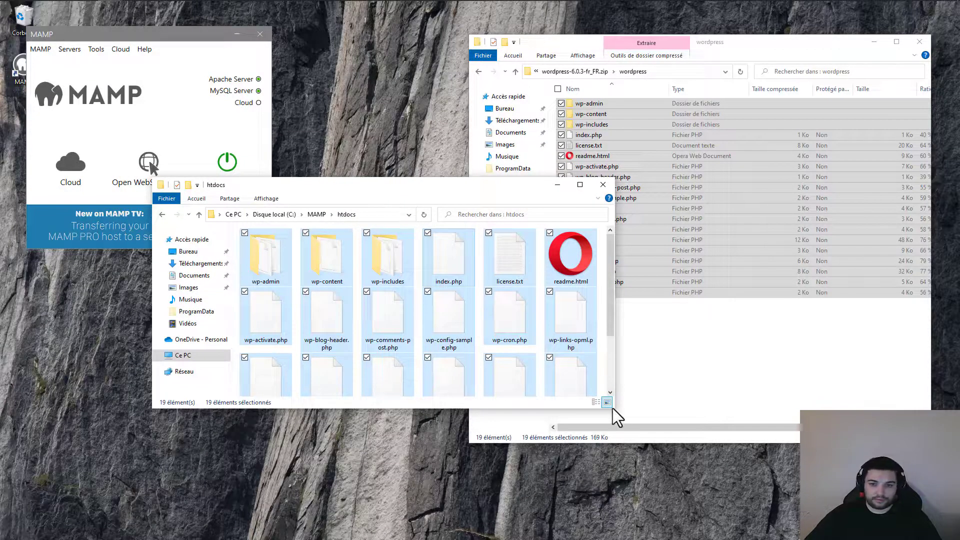
drag(610, 406, 639, 473)
- Load localhost in Edge and begin WordPress setup with "C'est parti !"
mouse_move(210, 7)
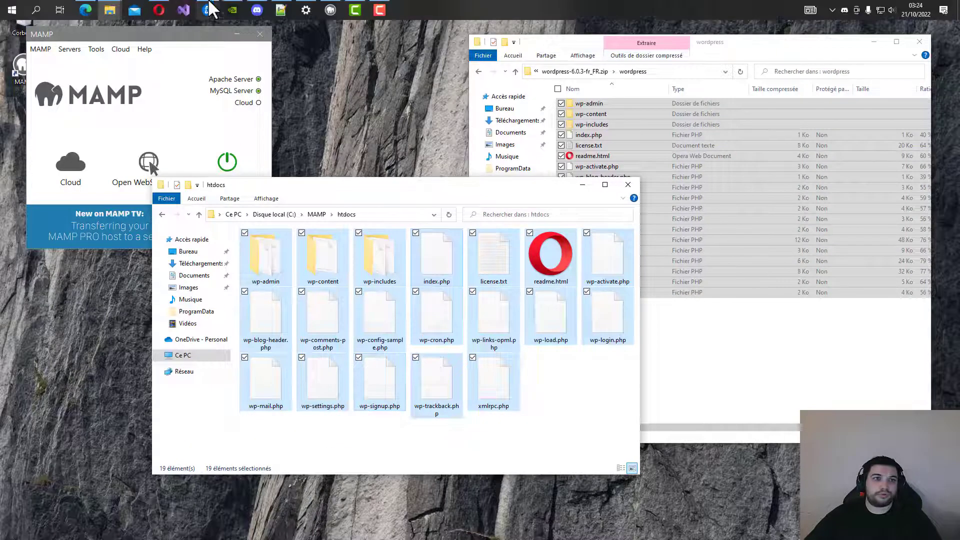
click(85, 10)
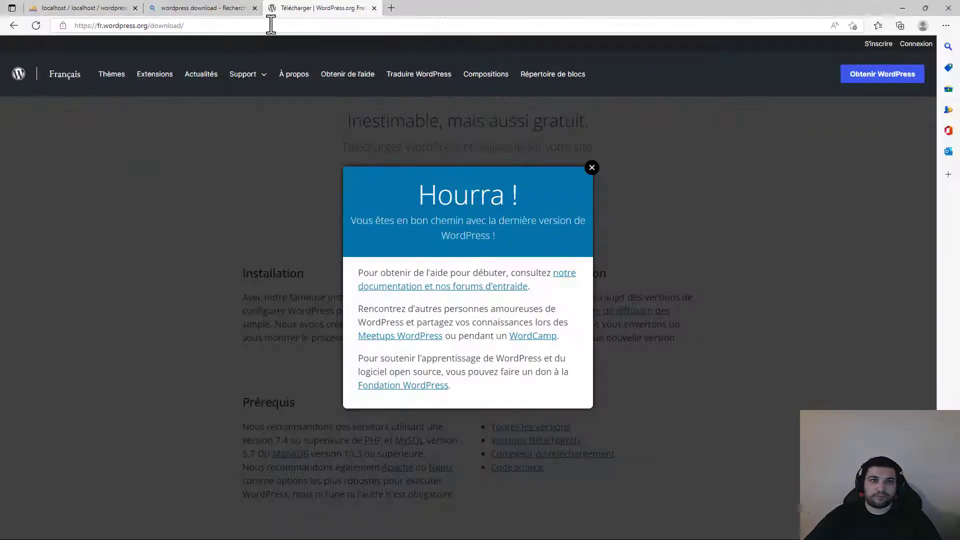
click(227, 22)
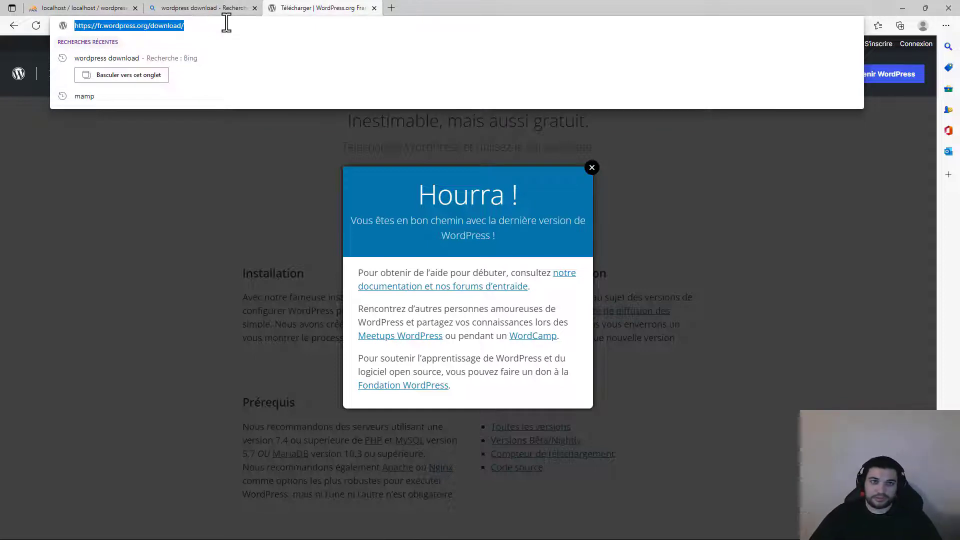
text(localhost)
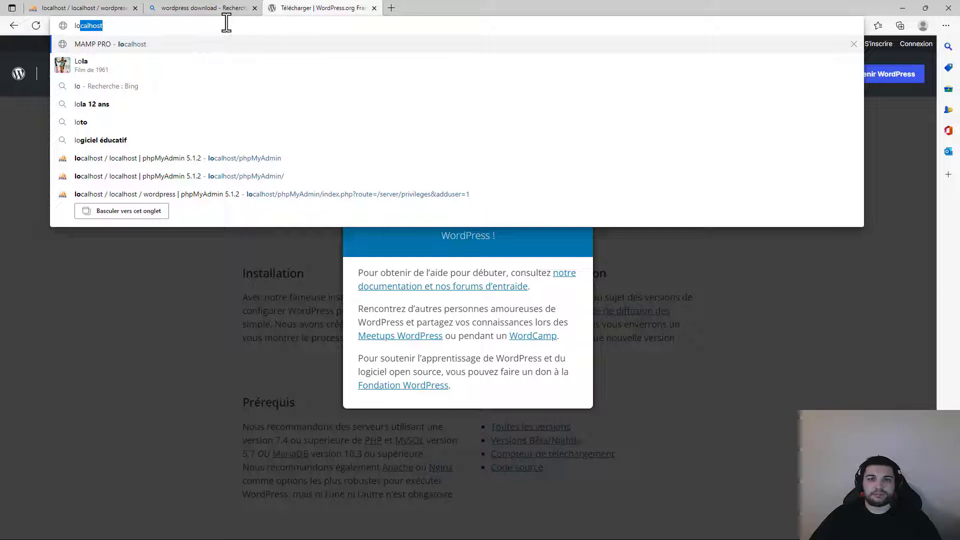
key(Return)
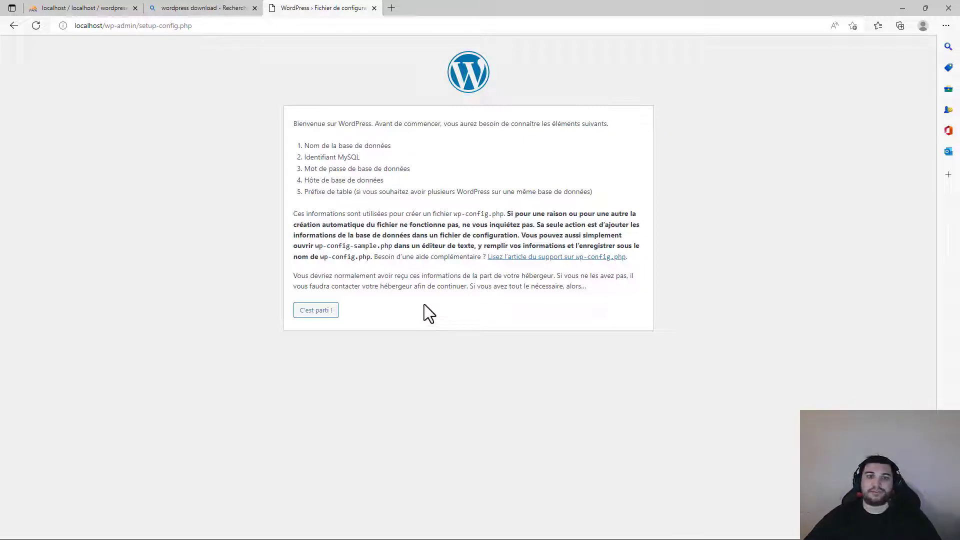
drag(296, 143, 606, 200)
click(607, 193)
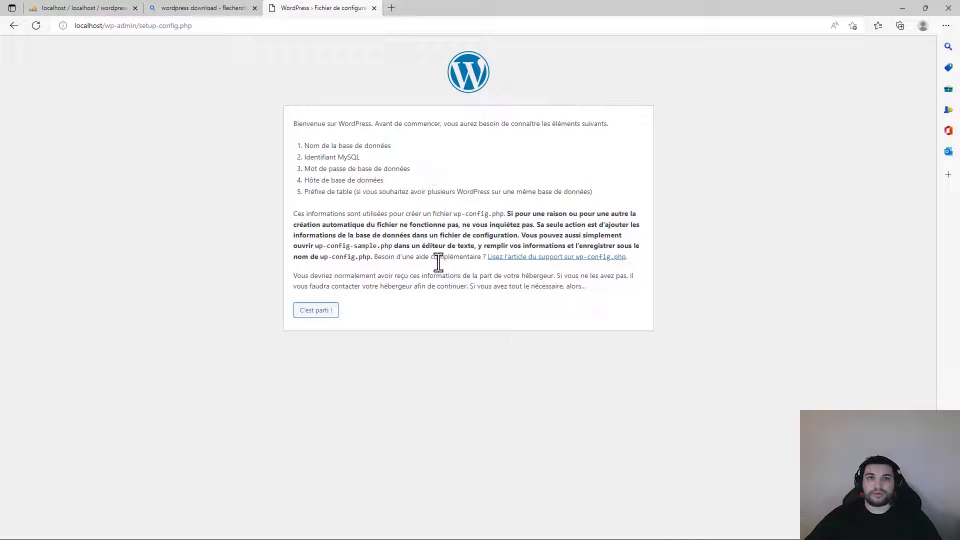
click(313, 315)
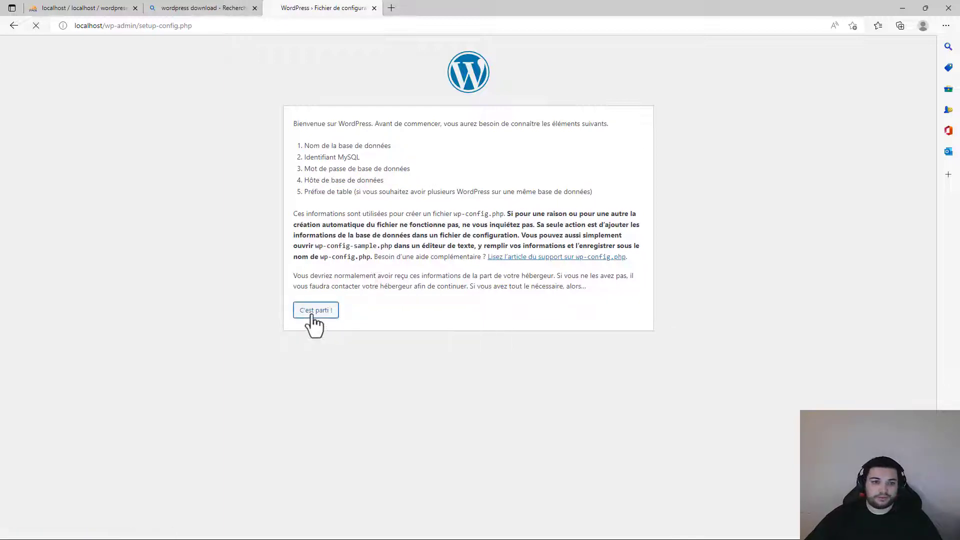
- Submit database name wordpress, MySQL user wordpress and its password, keeping host localhost
click(460, 160)
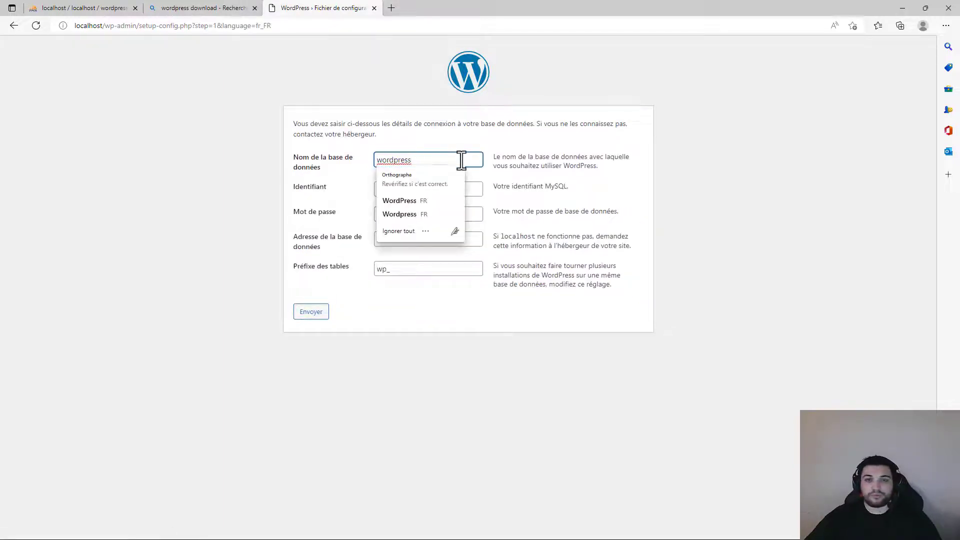
click(467, 133)
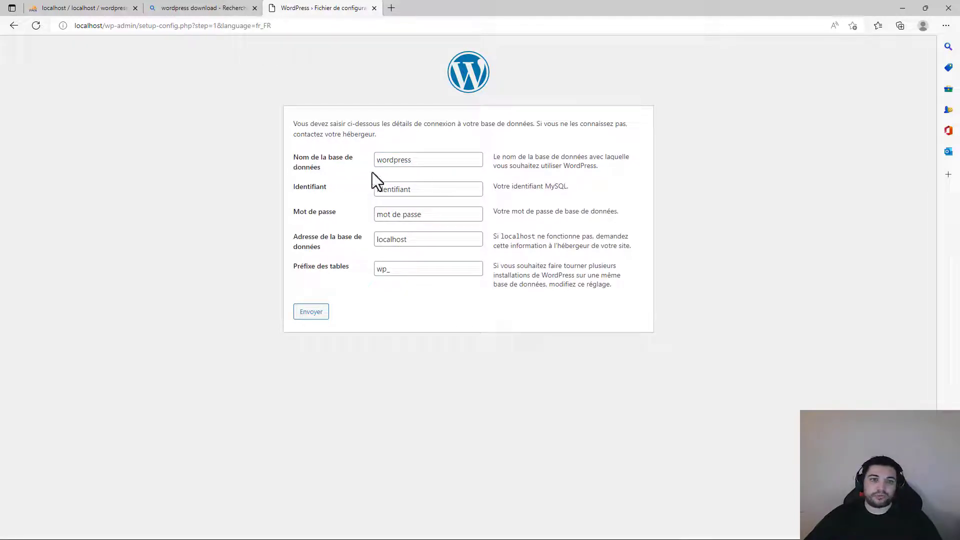
click(435, 161)
drag(435, 161, 321, 172)
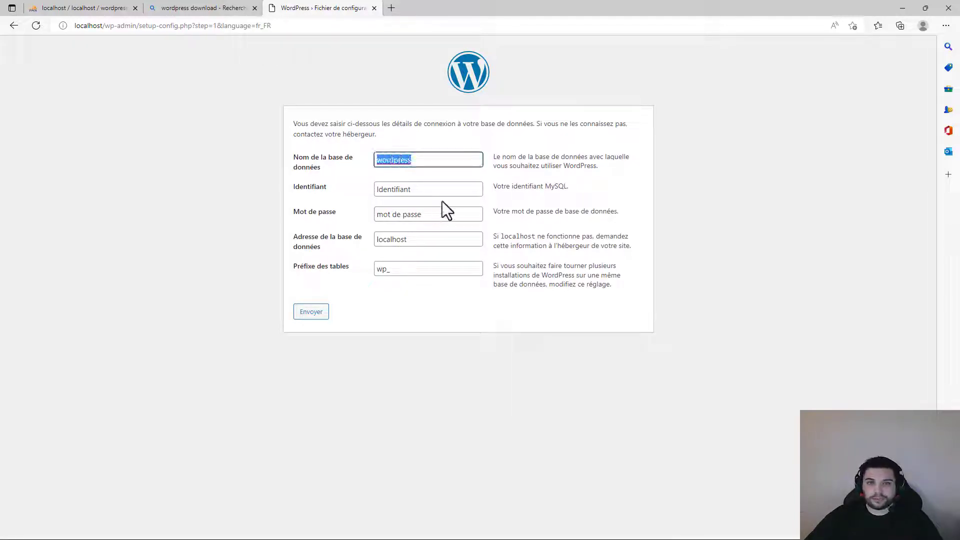
key(Tab)
text(wordpress)
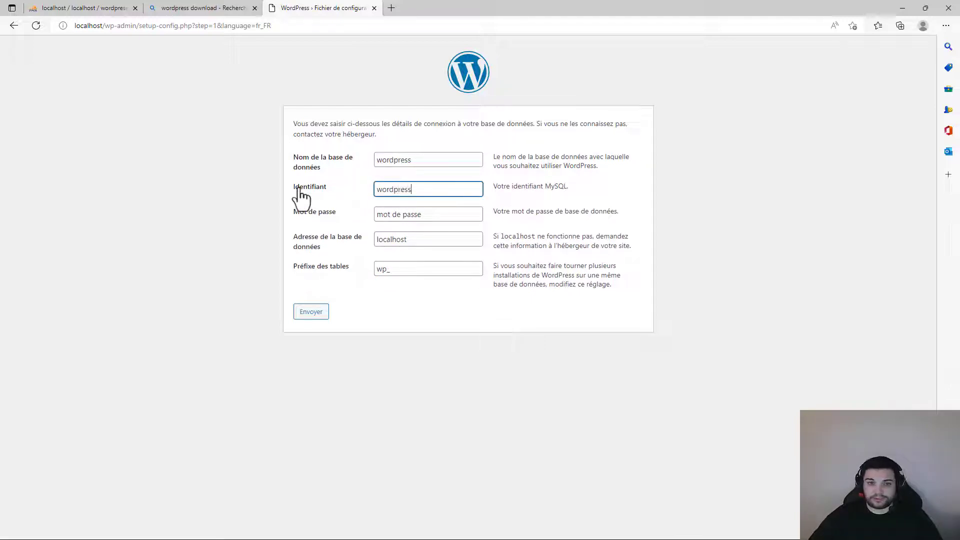
key(Tab)
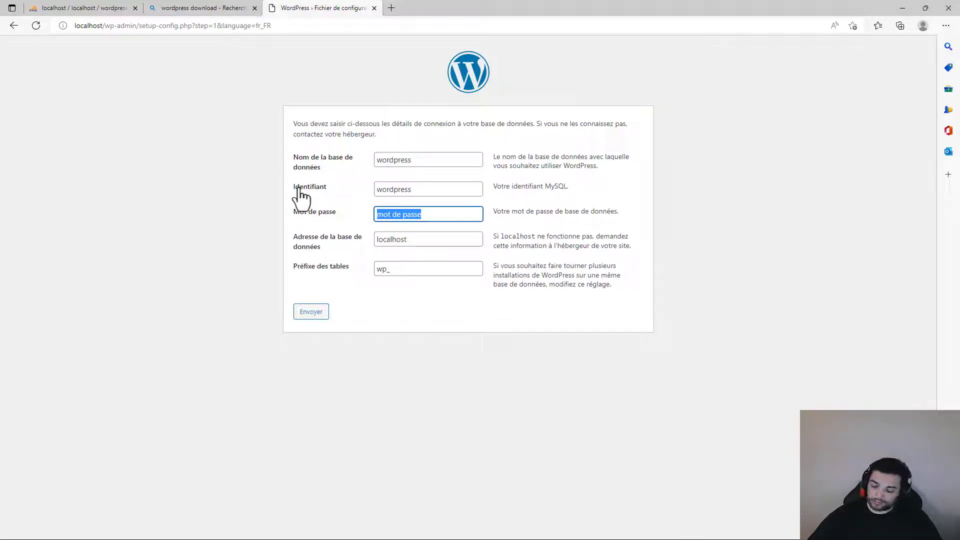
text(1234567)
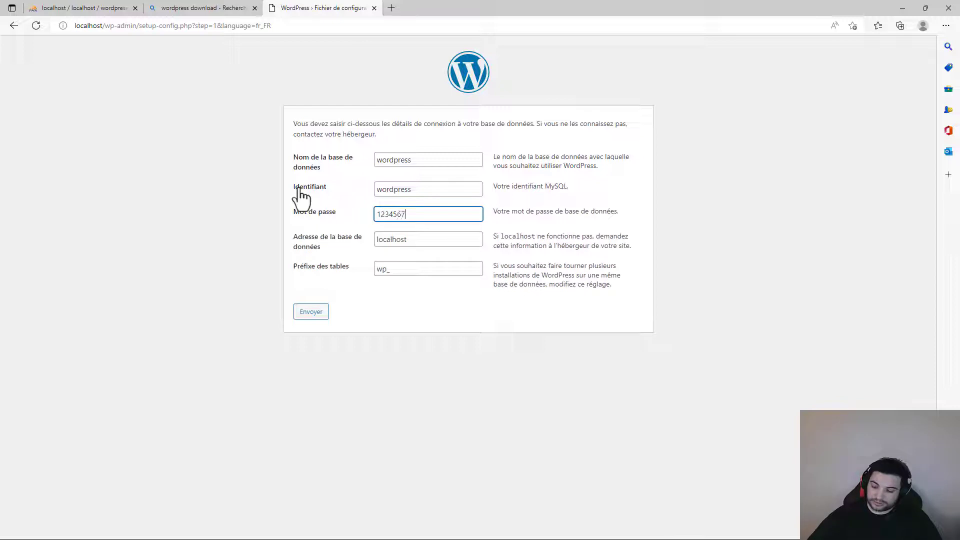
text(89!)
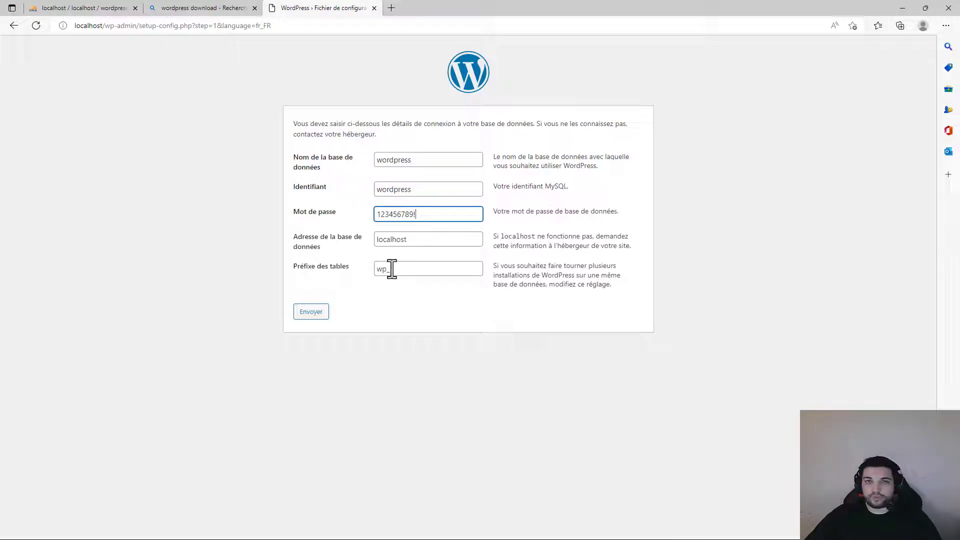
click(311, 313)
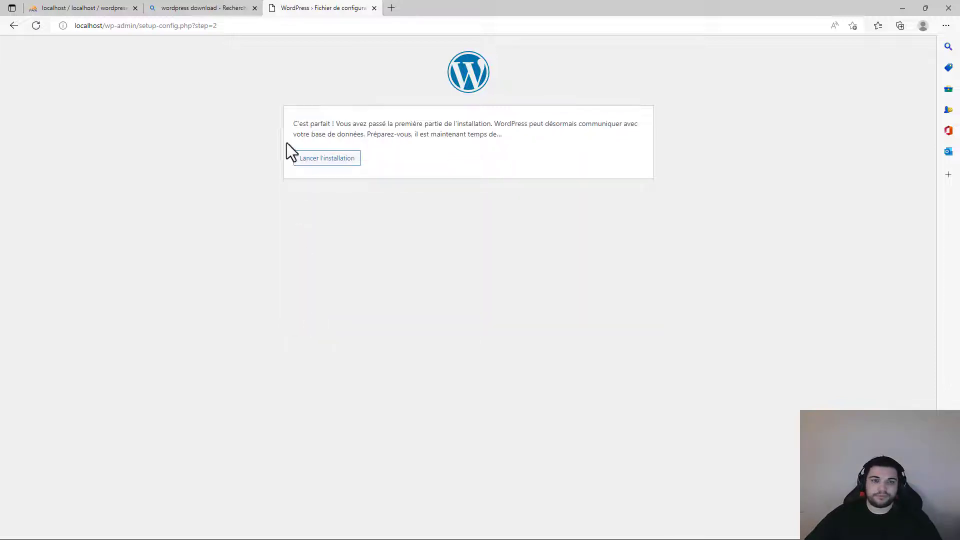
- Launch the installation with site title Titre, admin username test and a confirmed weak password
drag(292, 122, 369, 124)
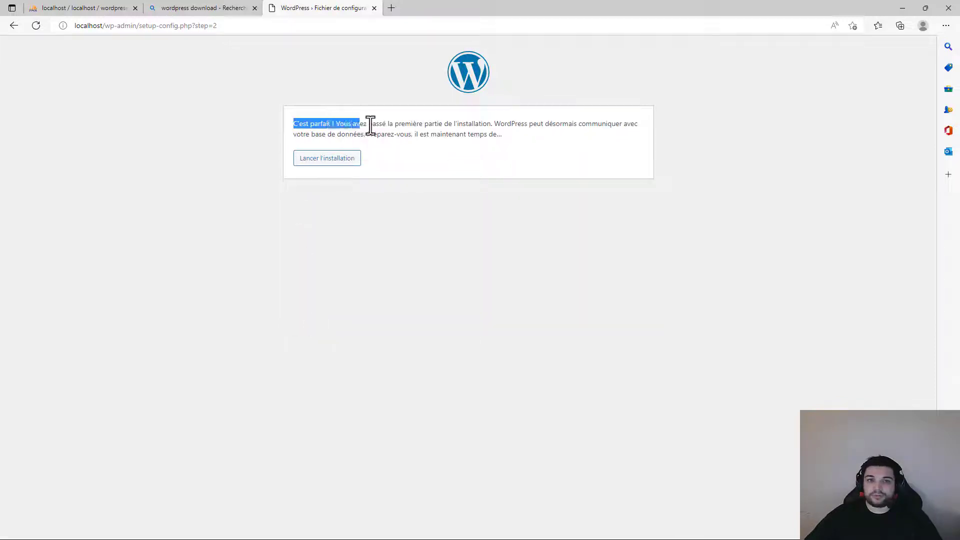
click(339, 159)
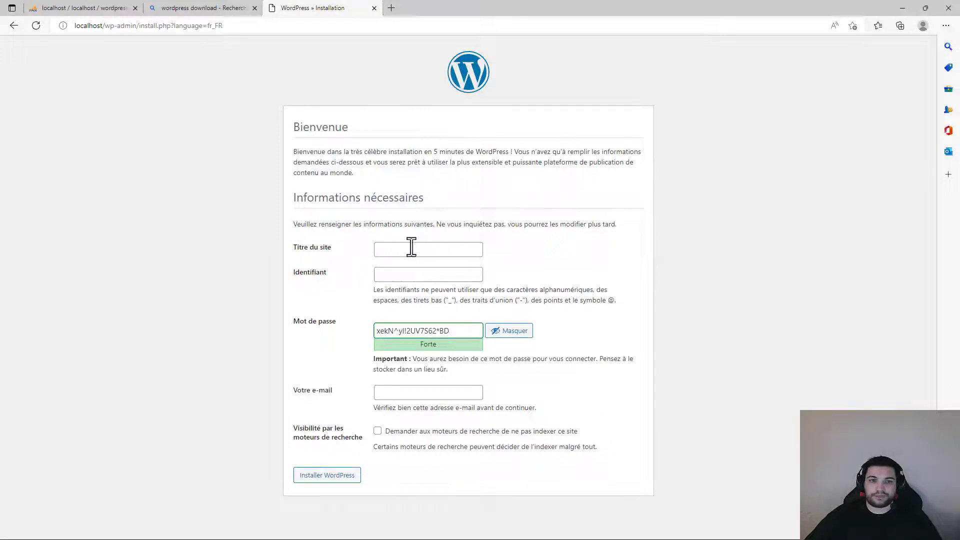
click(418, 249)
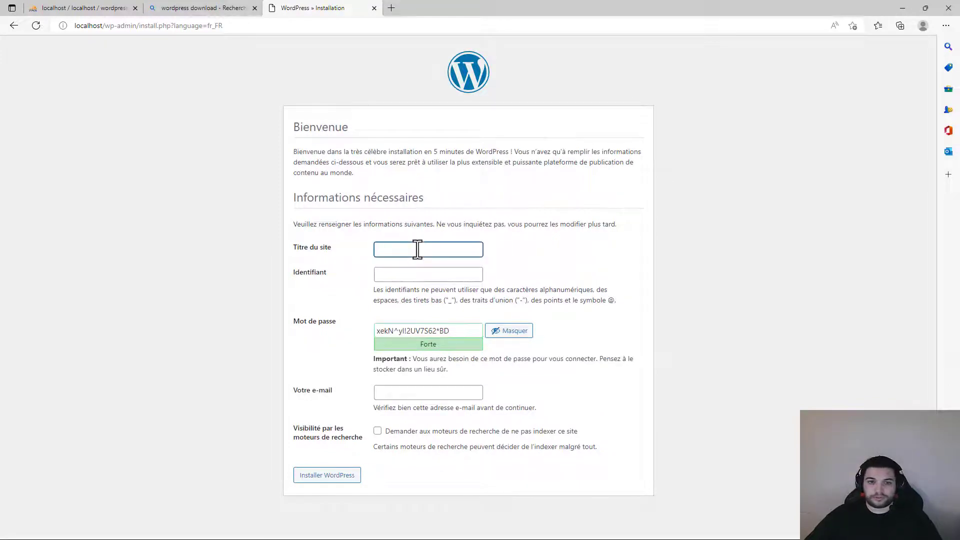
text(Titre)
key(Tab)
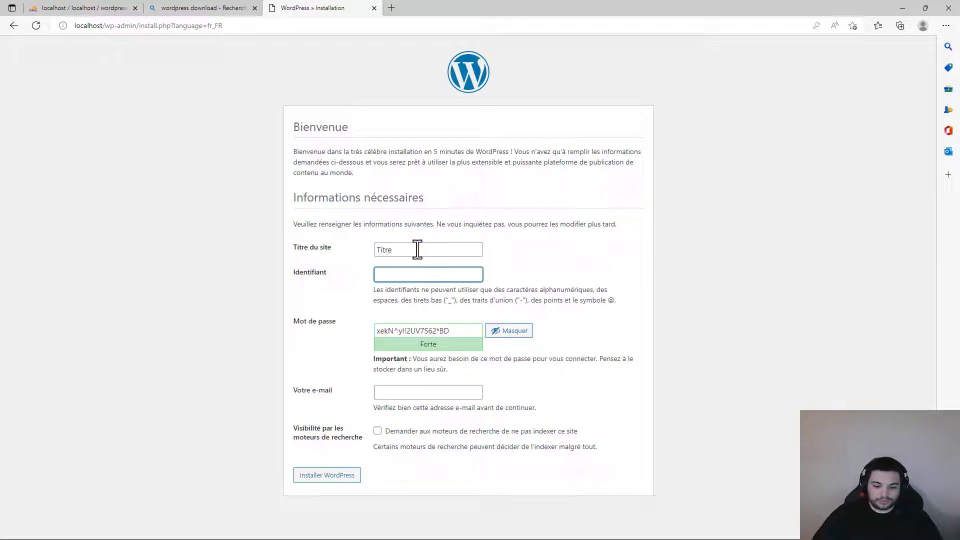
text(test)
key(Tab)
text(test)
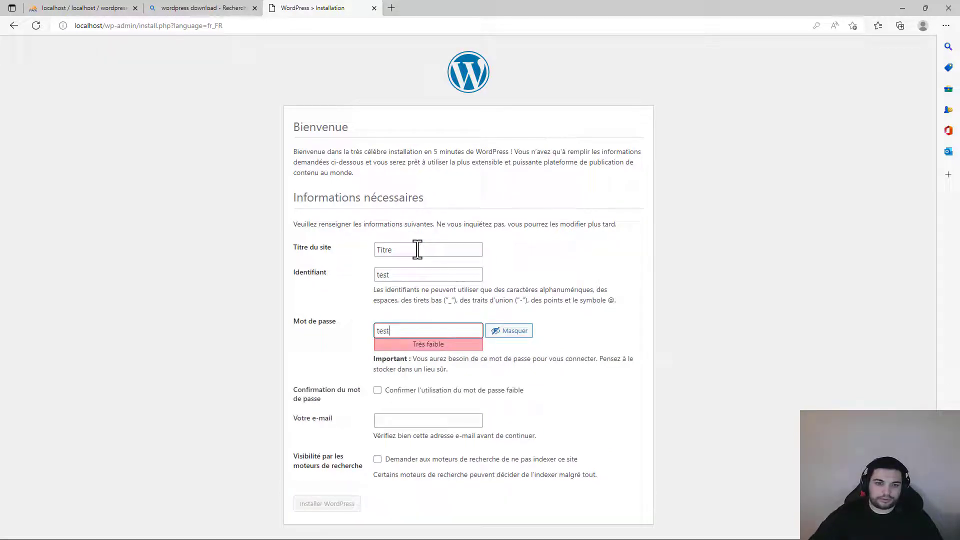
click(378, 391)
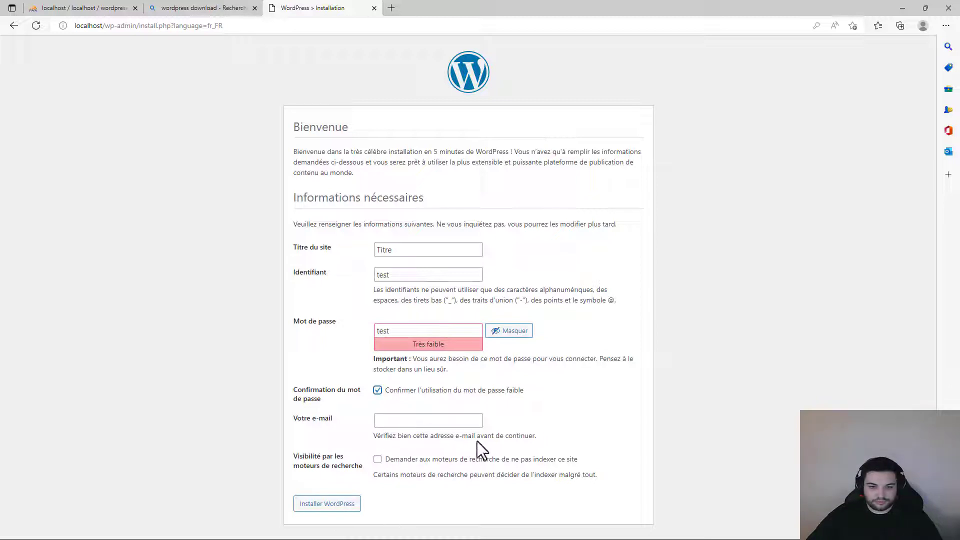
- Enter the admin's e-mail address and install WordPress
click(417, 421)
text(test@gmai)
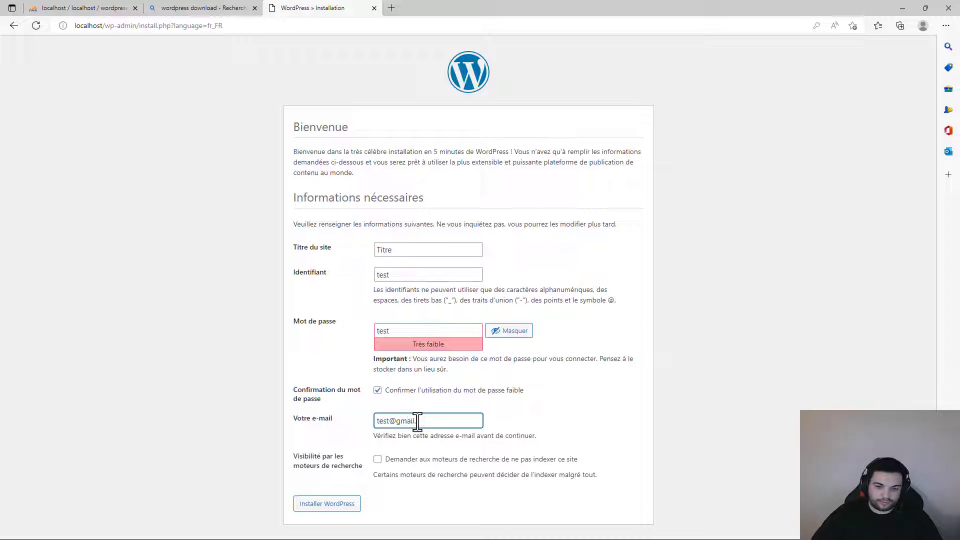
text(l.com)
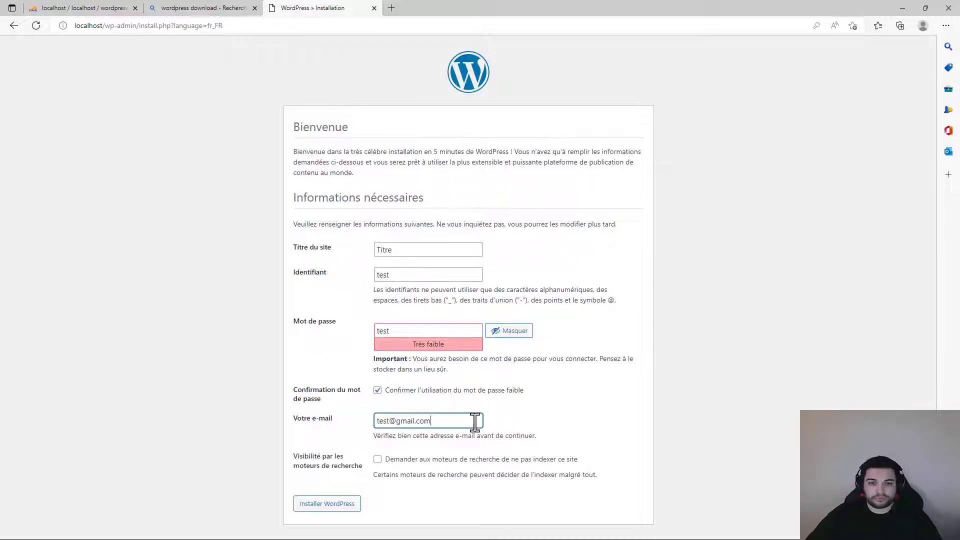
drag(376, 423, 547, 430)
click(547, 432)
click(315, 421)
click(598, 412)
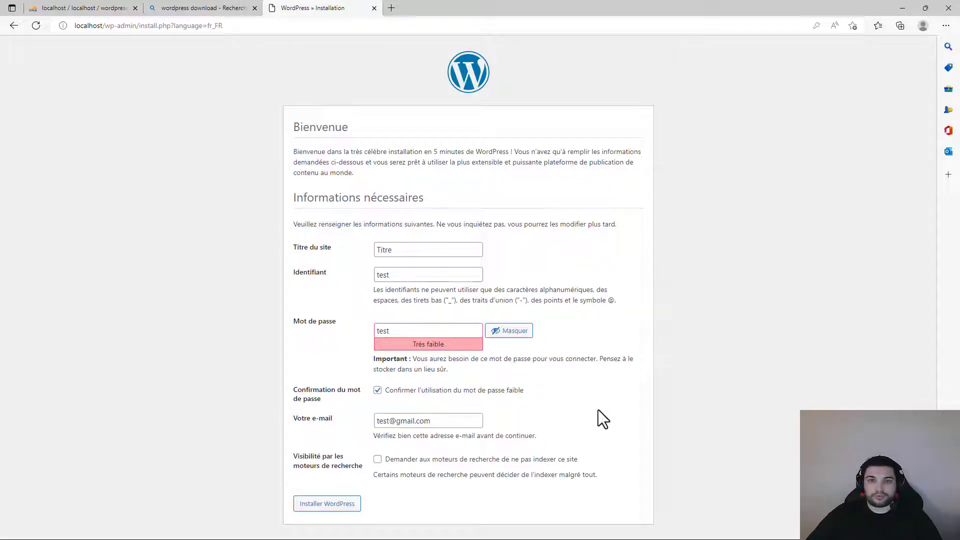
click(342, 506)
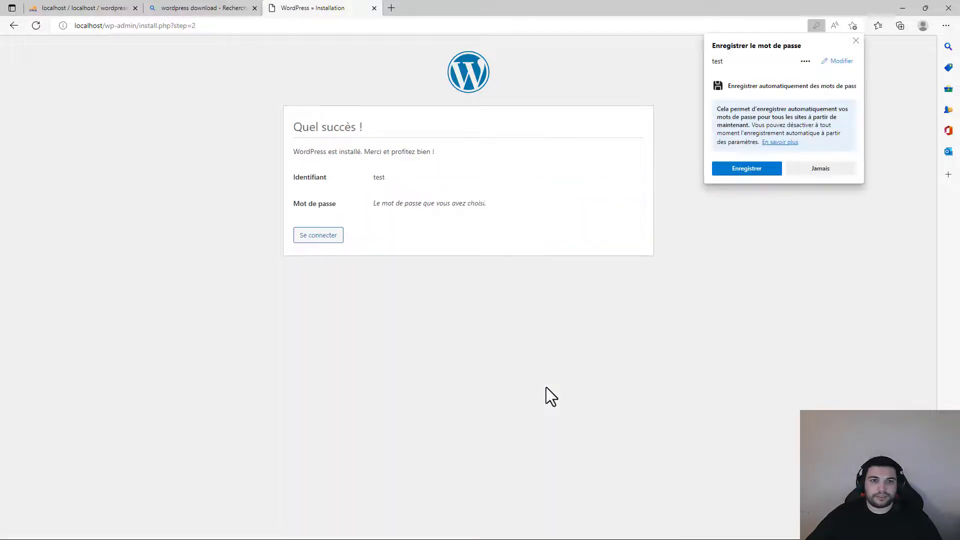
- Save the login in Edge and sign in to the Titre dashboard
click(736, 168)
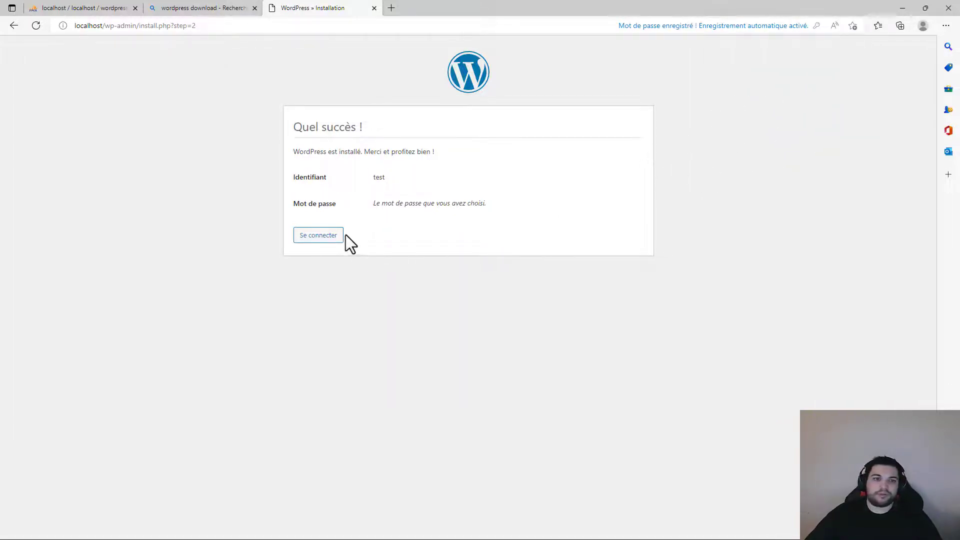
click(330, 239)
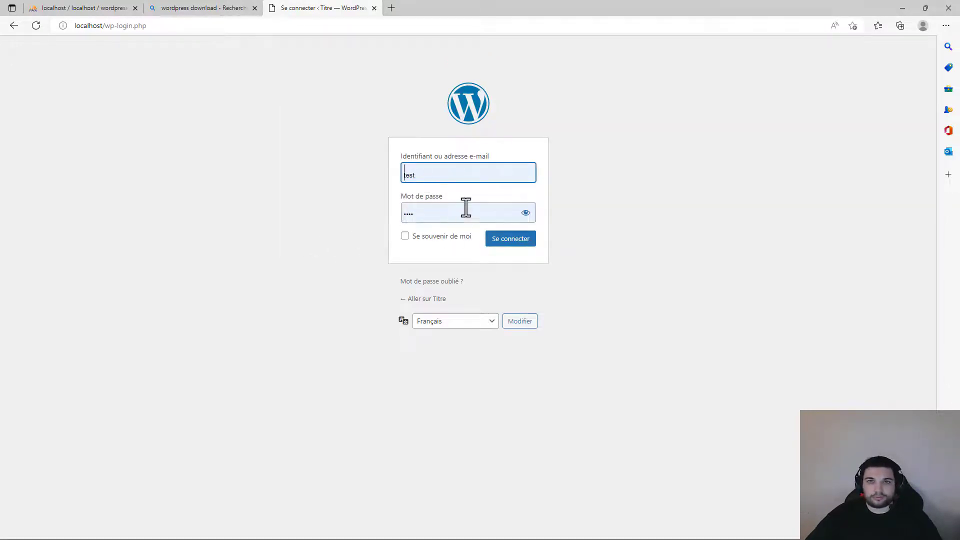
click(511, 238)
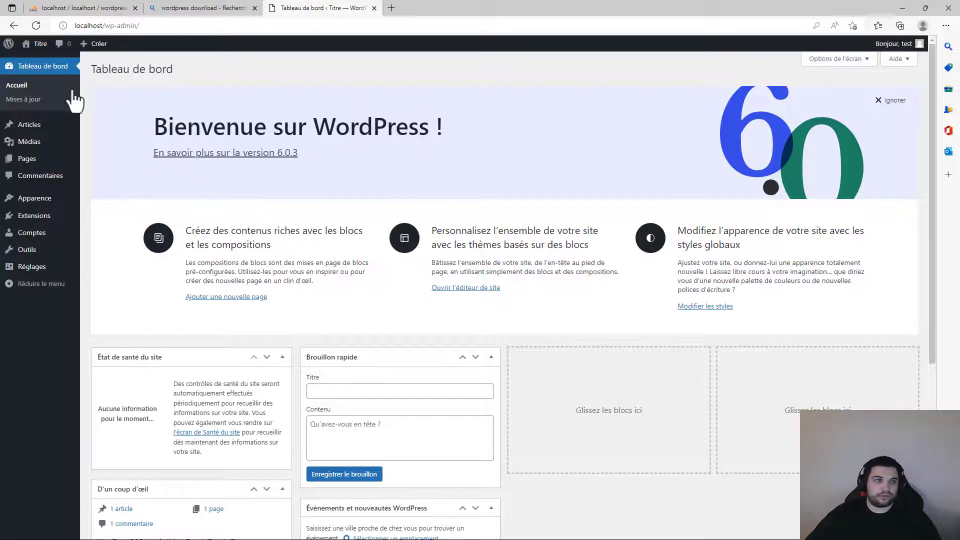
- Go from the site's front page through Extensions to the Add Plugins page listing featured extensions
click(34, 45)
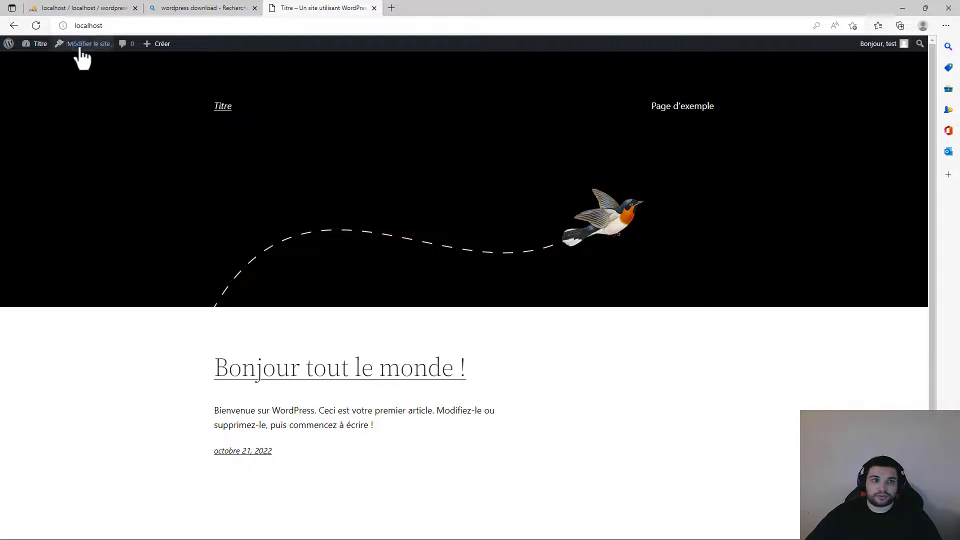
click(14, 45)
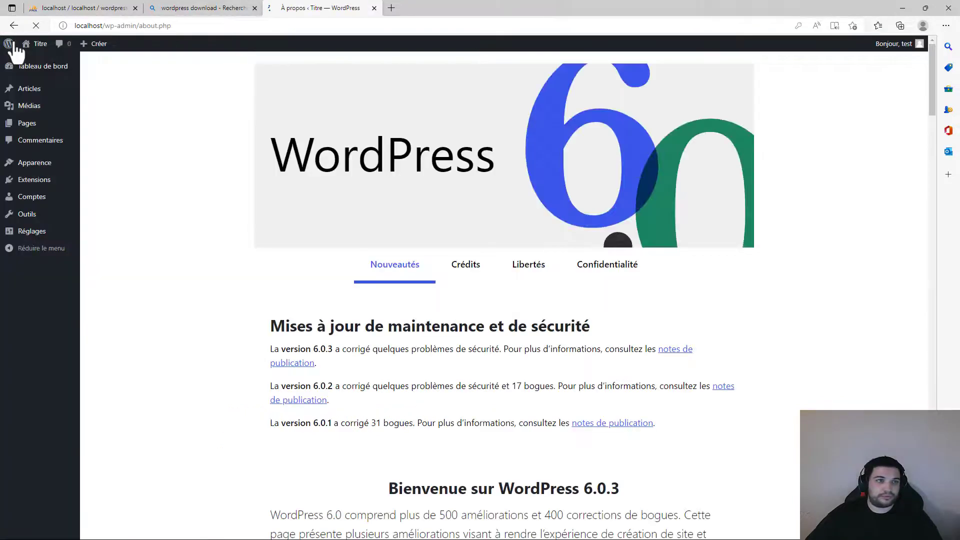
click(52, 189)
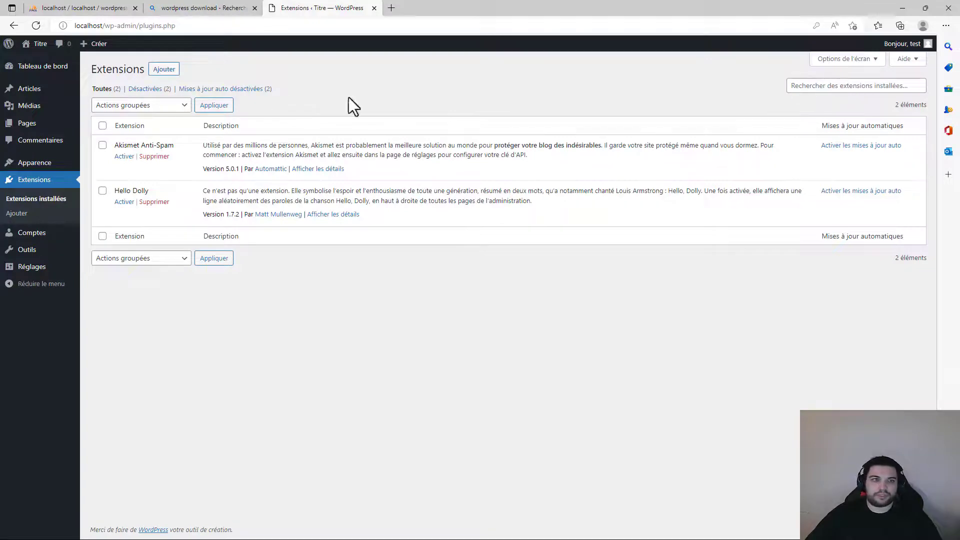
click(165, 70)
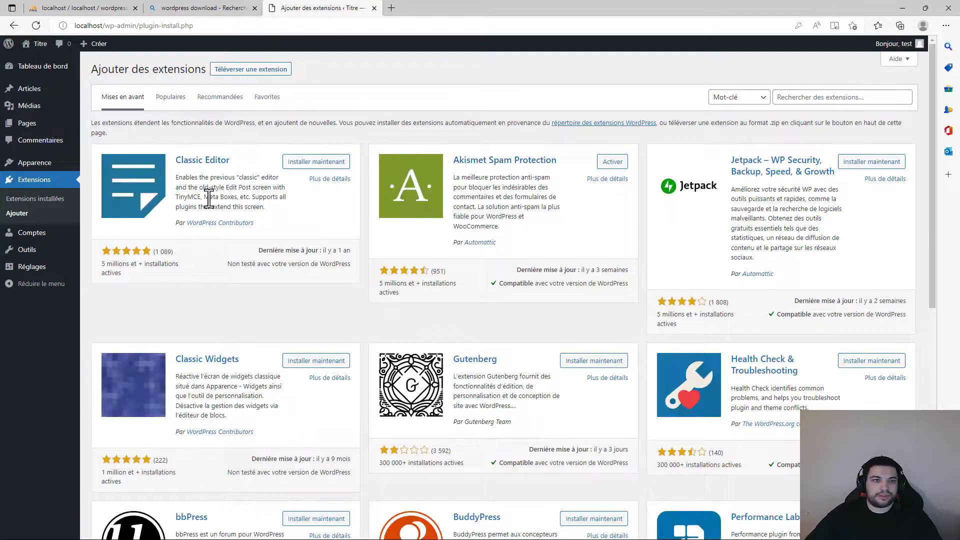